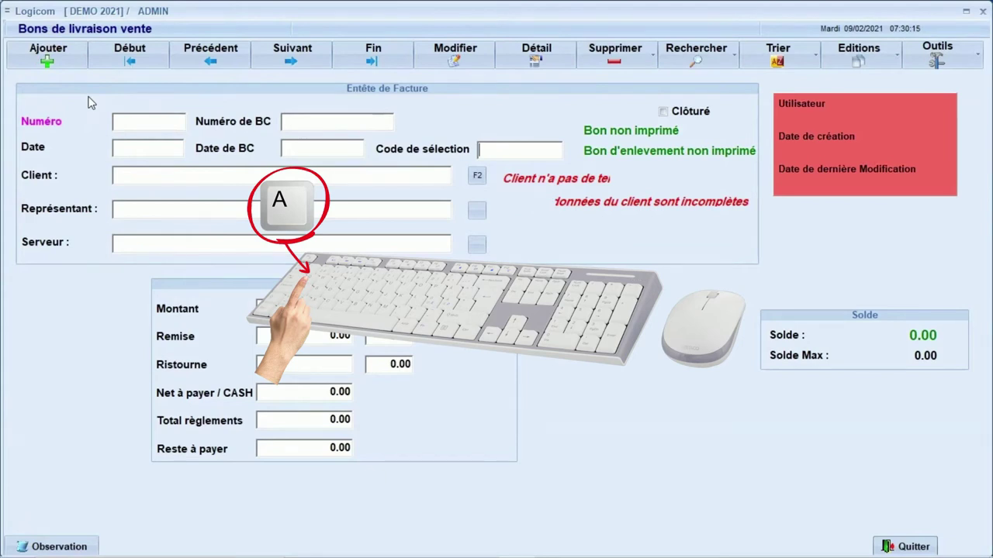
Start delivery note B0001 dated 09/02/2021, search 'AHM' as client, and begin creating a new client.
key(a)
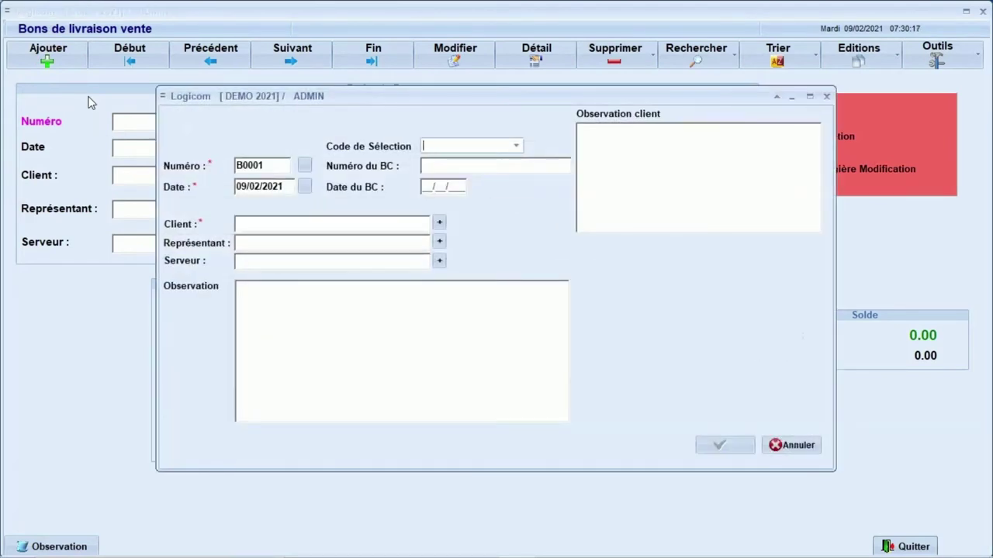
key(Tab)
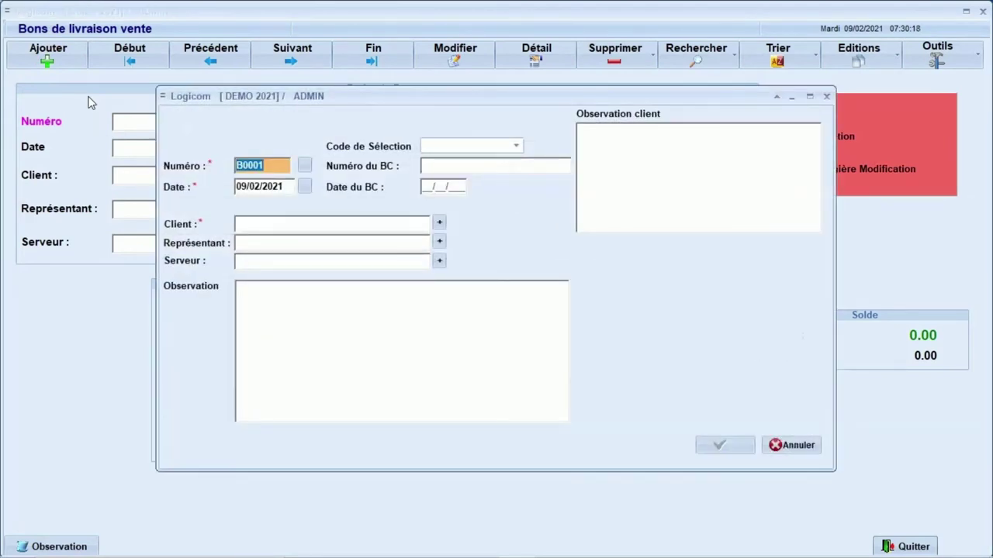
key(Tab)
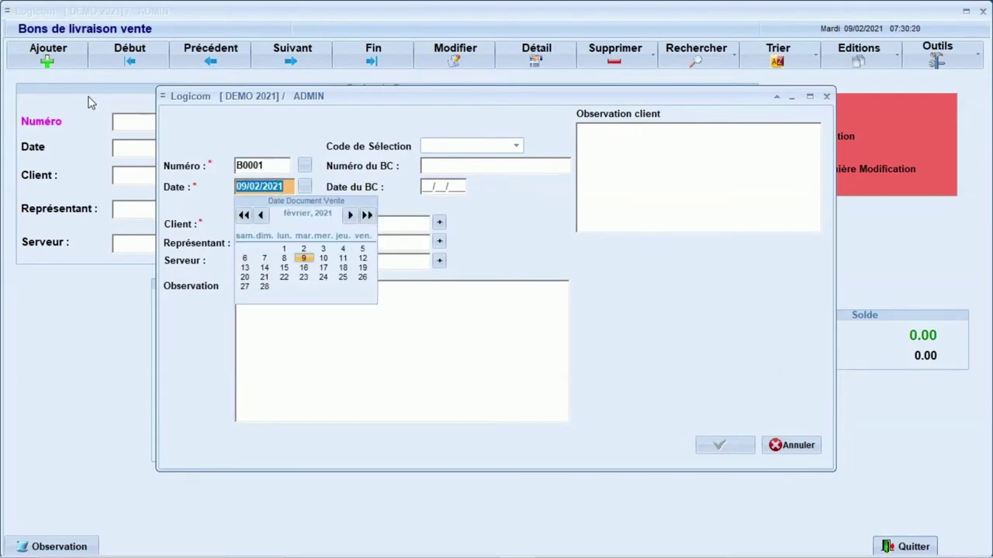
key(Tab)
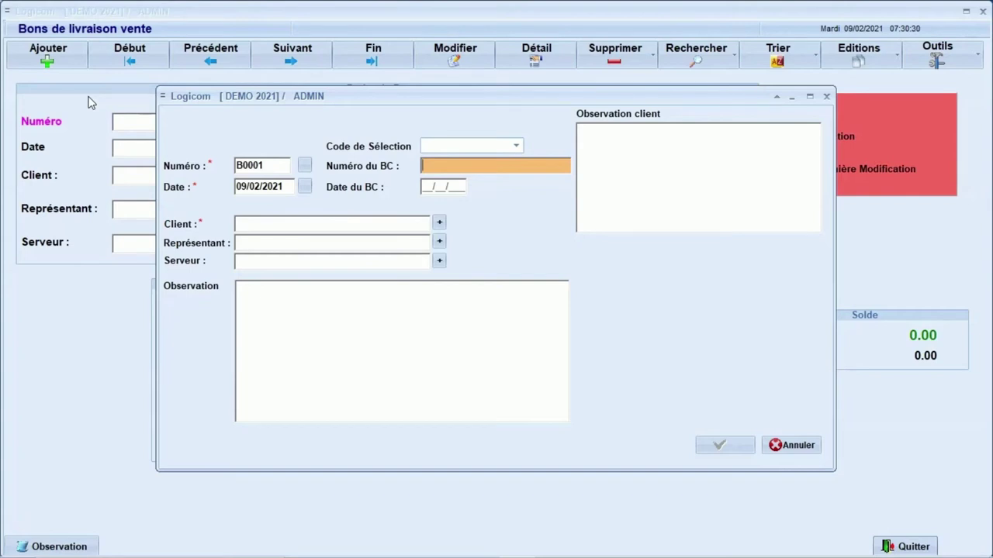
key(Tab)
key(Tab)
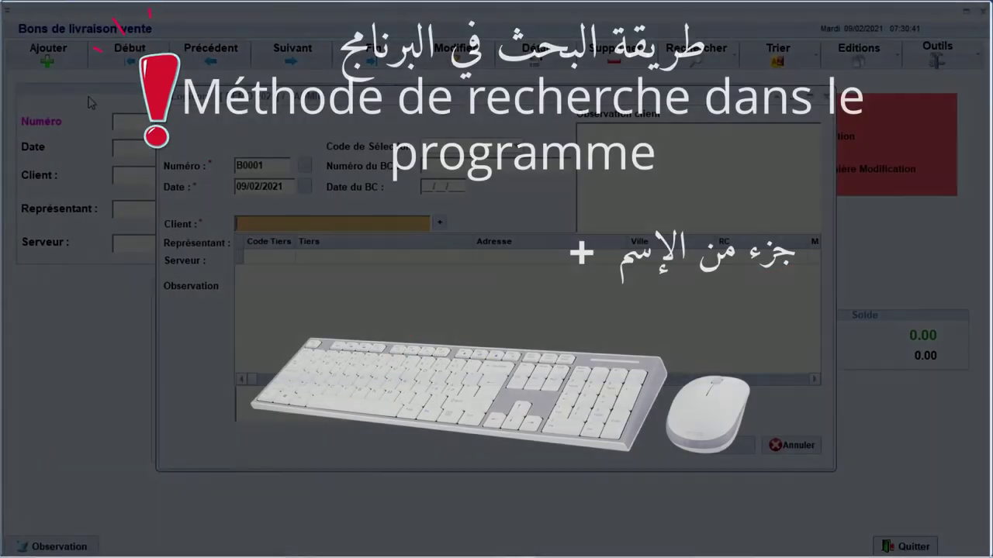
text(M)
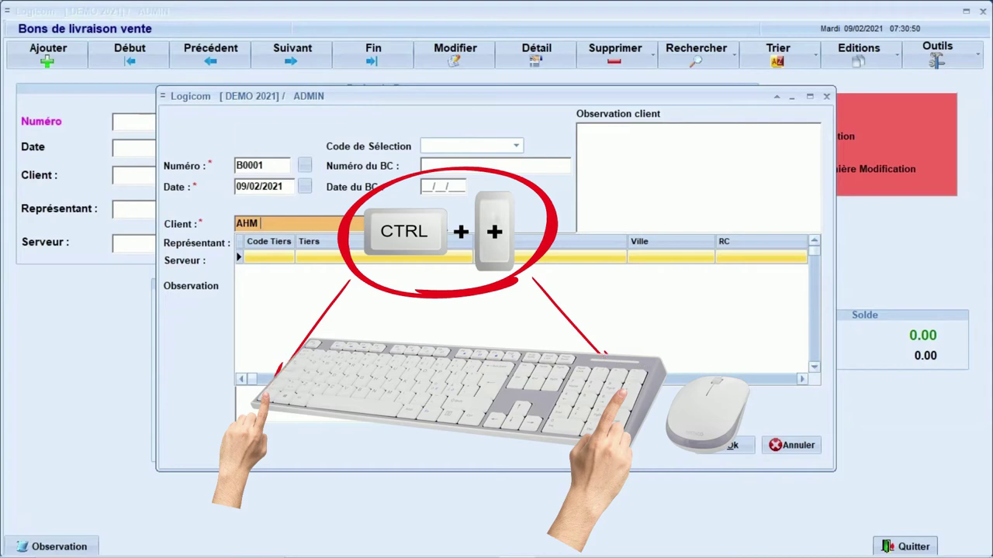
click(439, 221)
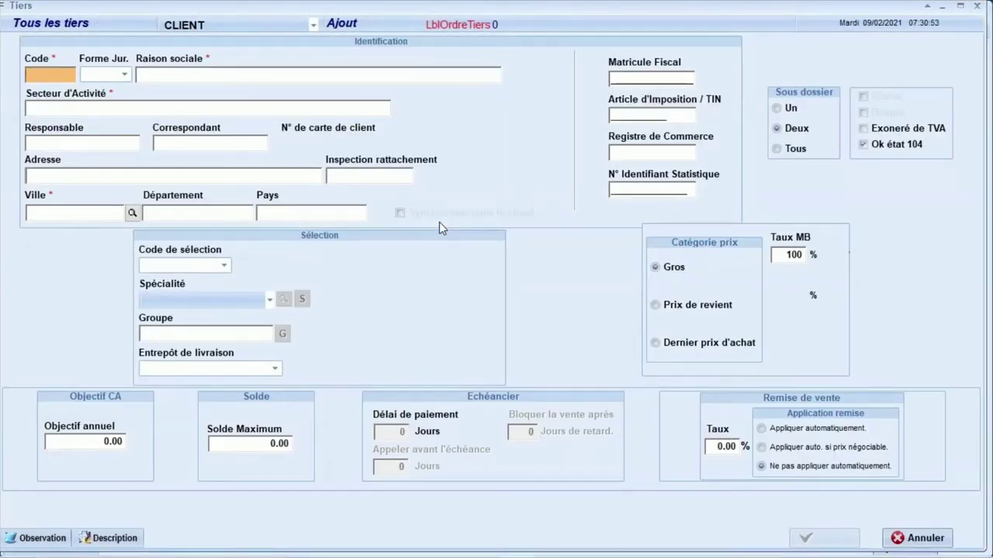
Give the new client code 00000003, legal form M. and company name AHMED.
text(1)
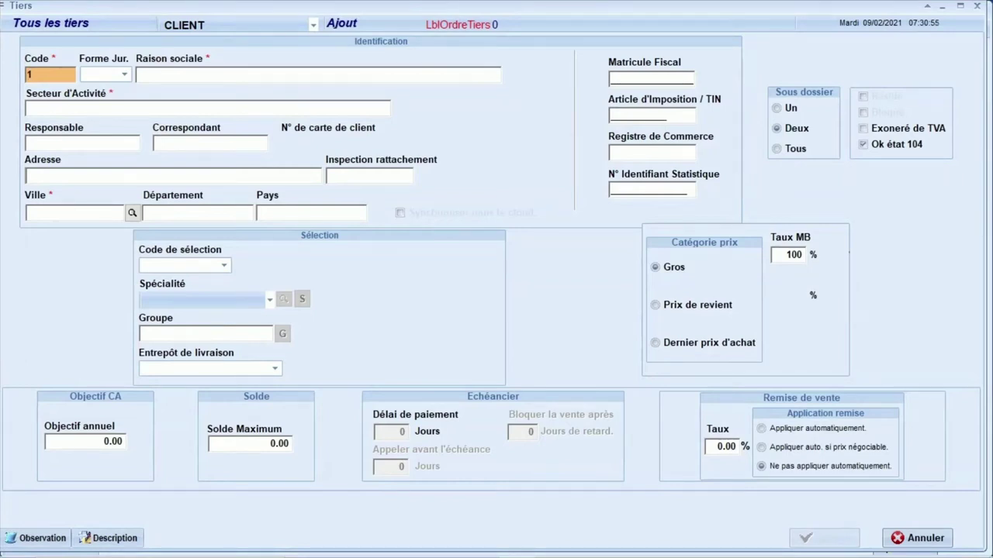
key(Return)
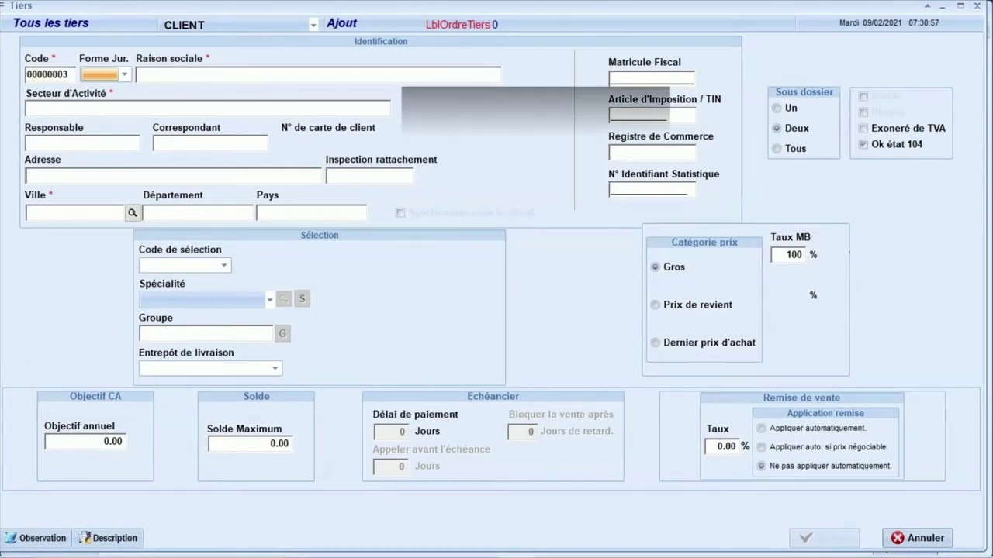
key(Down)
key(Return)
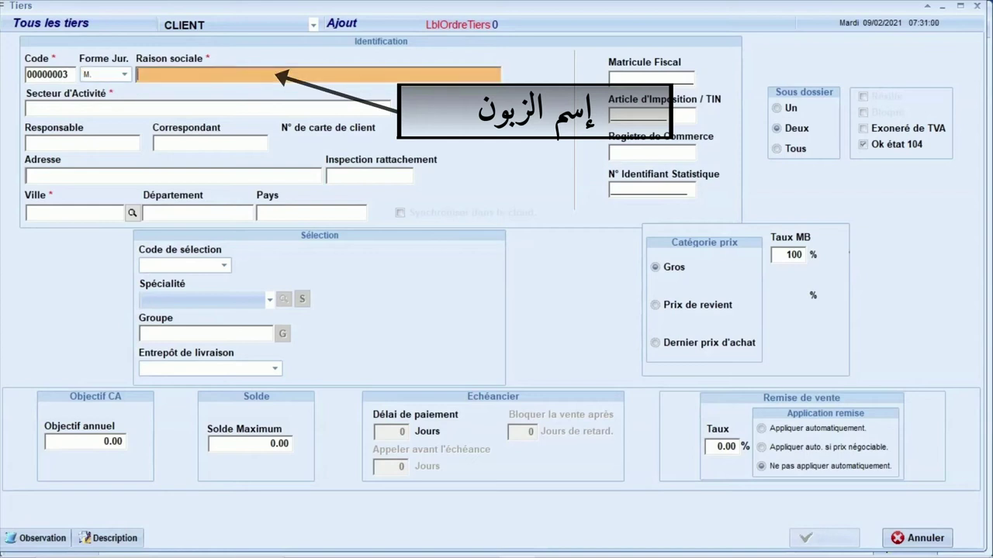
text(AHMED)
key(Return)
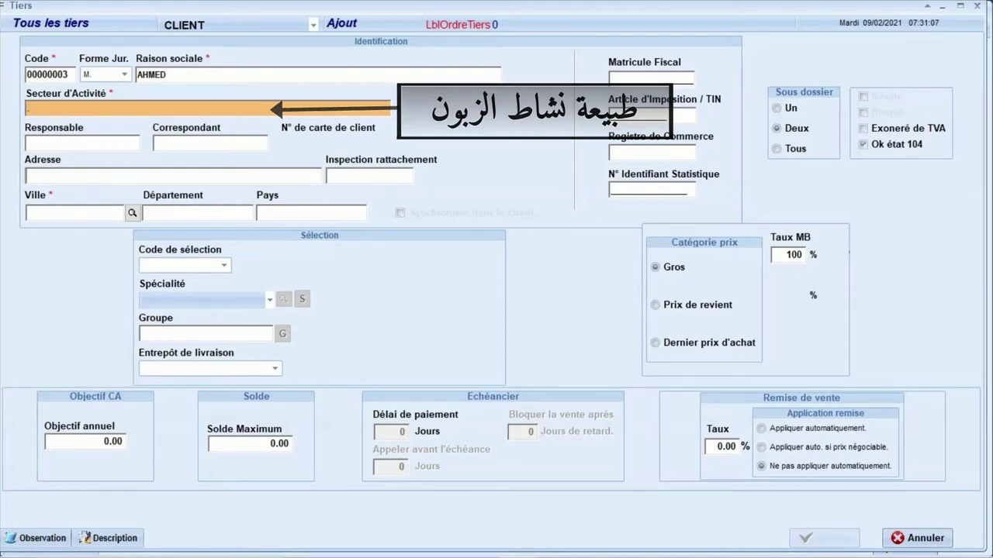
key(Return)
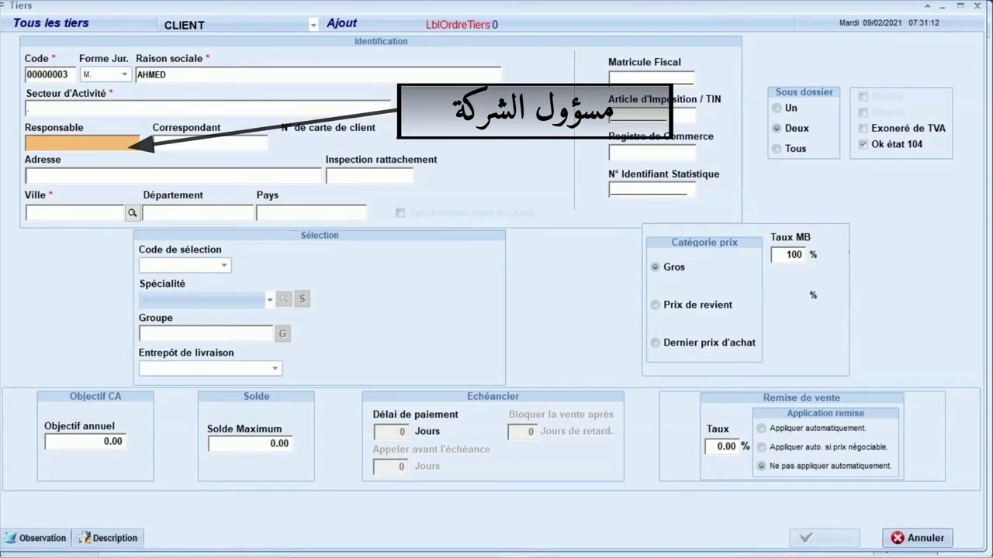
key(Return)
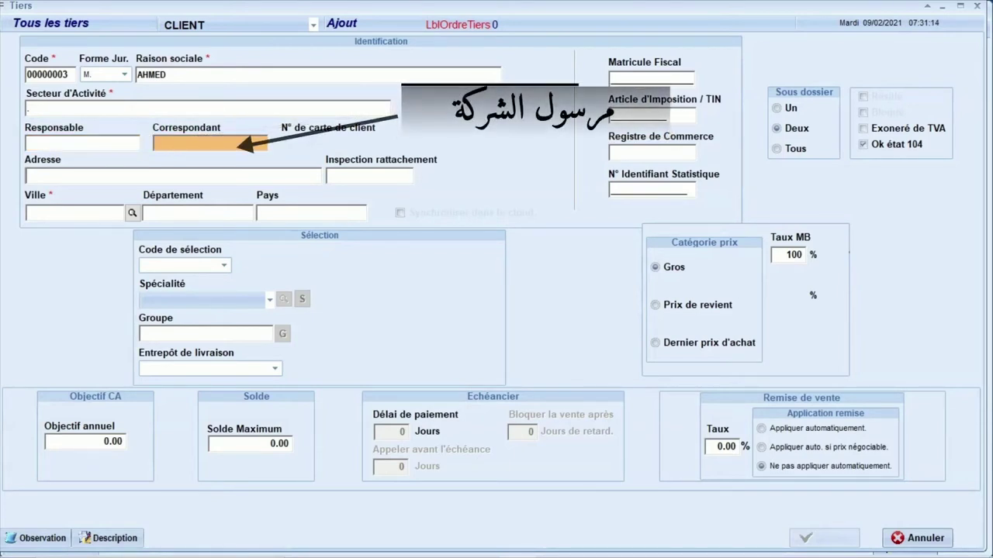
key(Return)
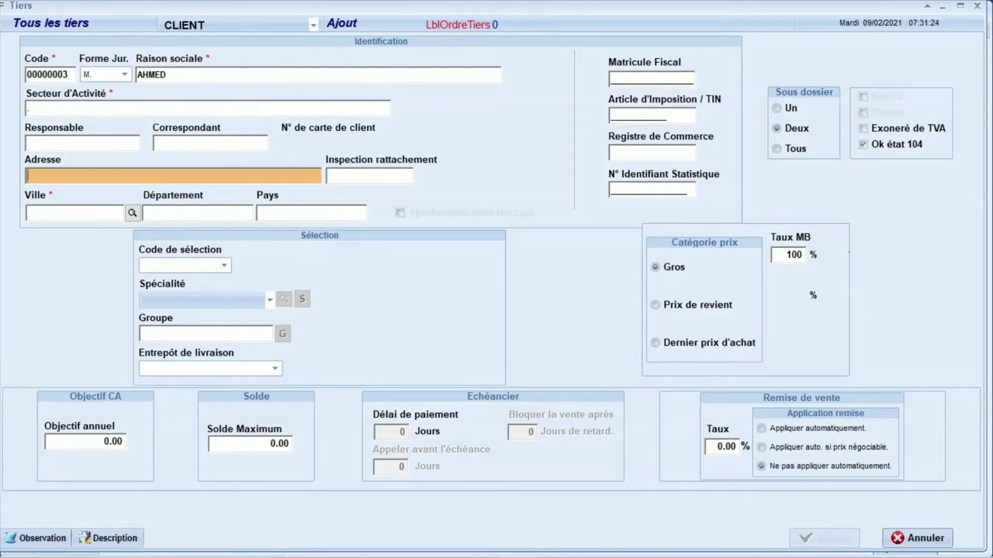
Pick ALGER as the client's city, filling department ALGER and country ALGERIE, skipping fiscal IDs.
key(Tab)
text(AL)
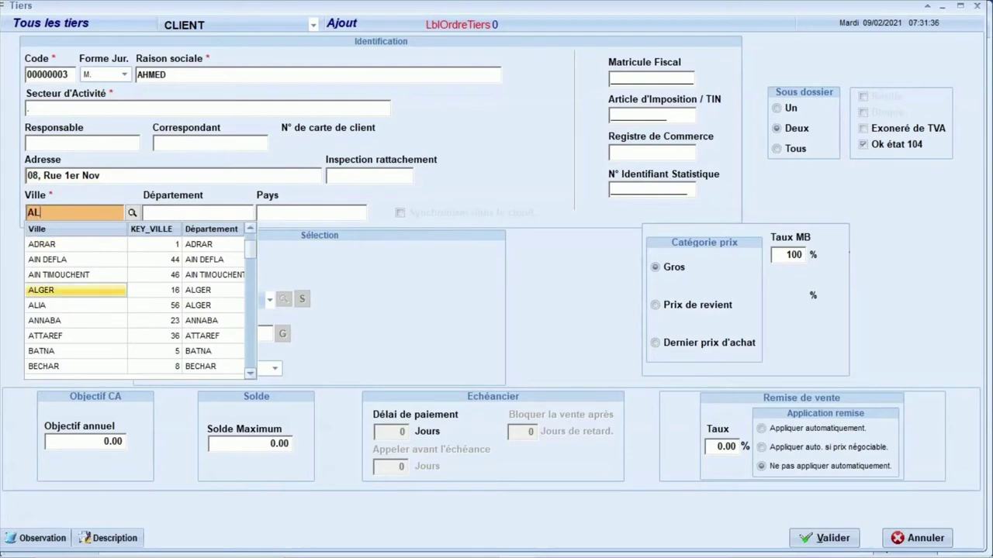
key(Return)
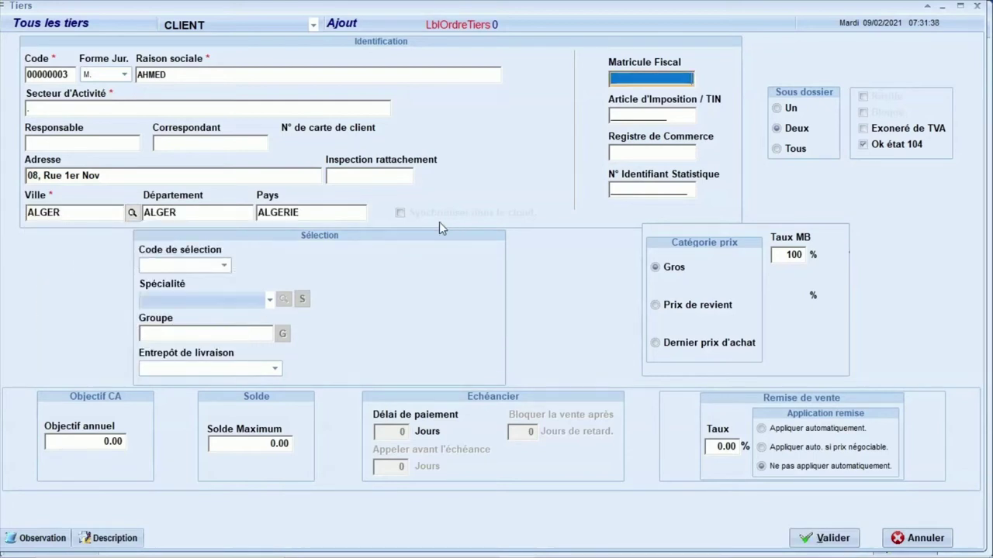
key(Tab)
key(Tab)
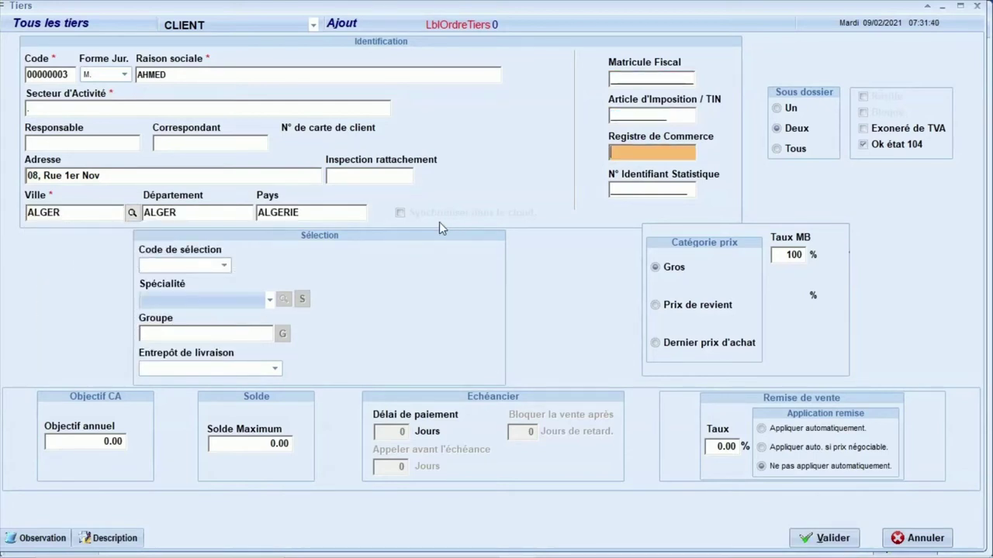
key(Tab)
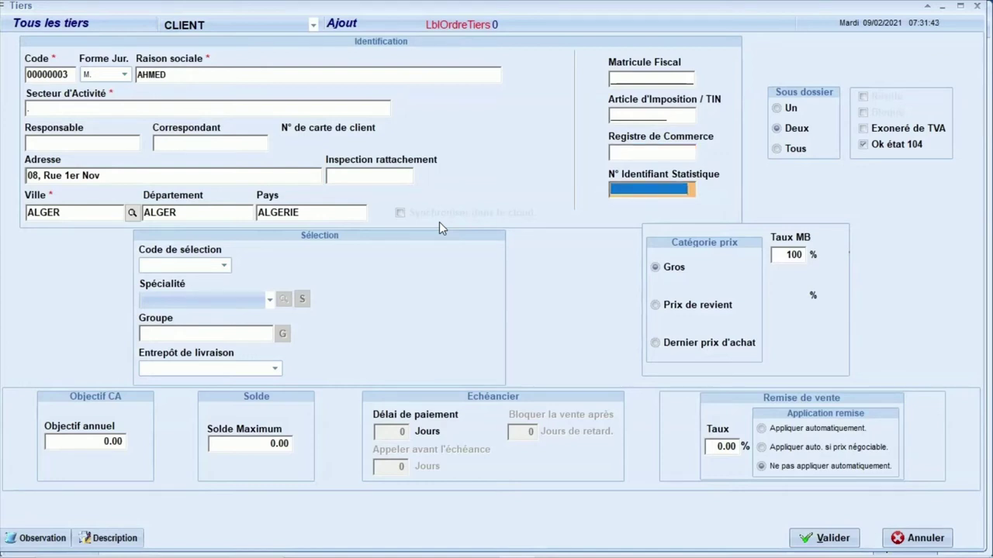
key(Tab)
key(Tab)
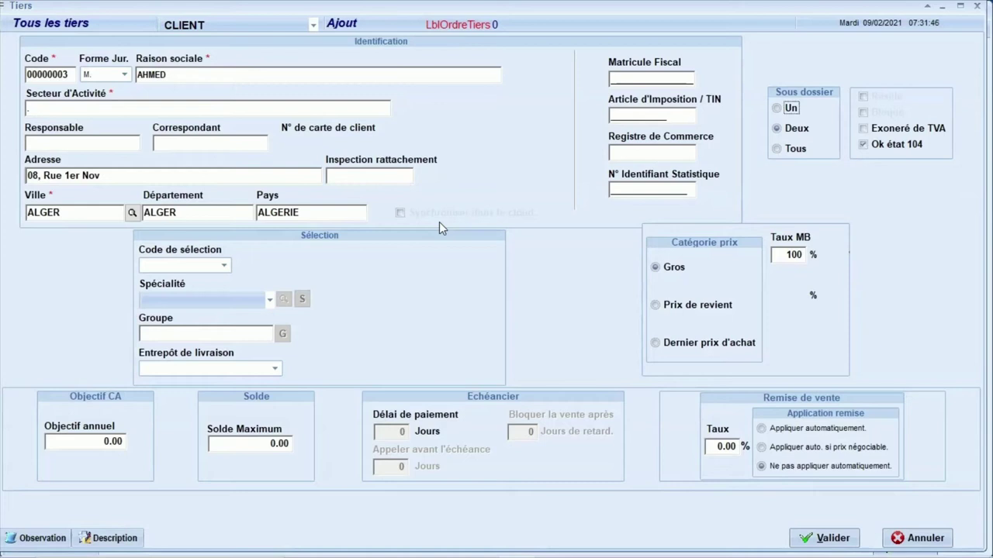
click(197, 268)
click(173, 73)
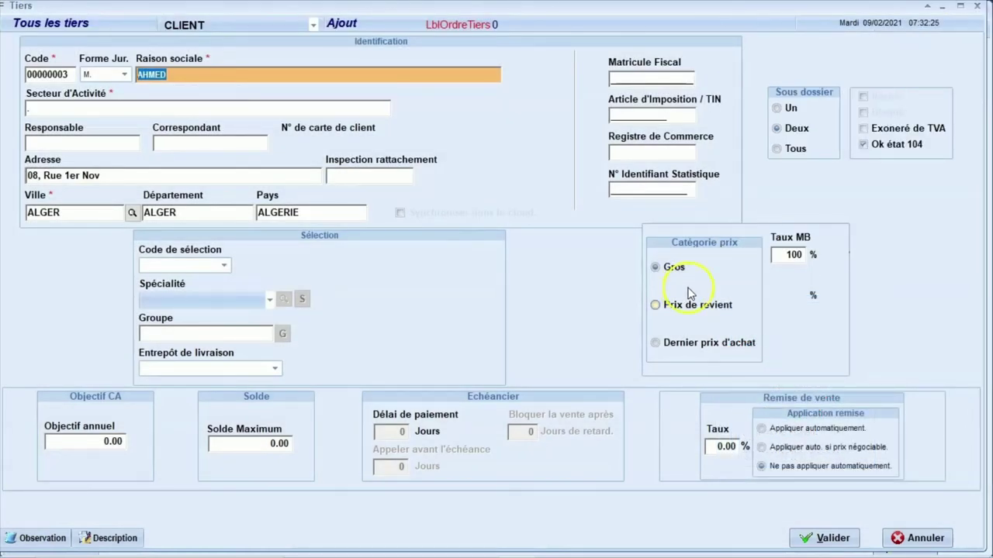
Enter 100000 as client AHMED's maximum balance and commit it.
click(779, 255)
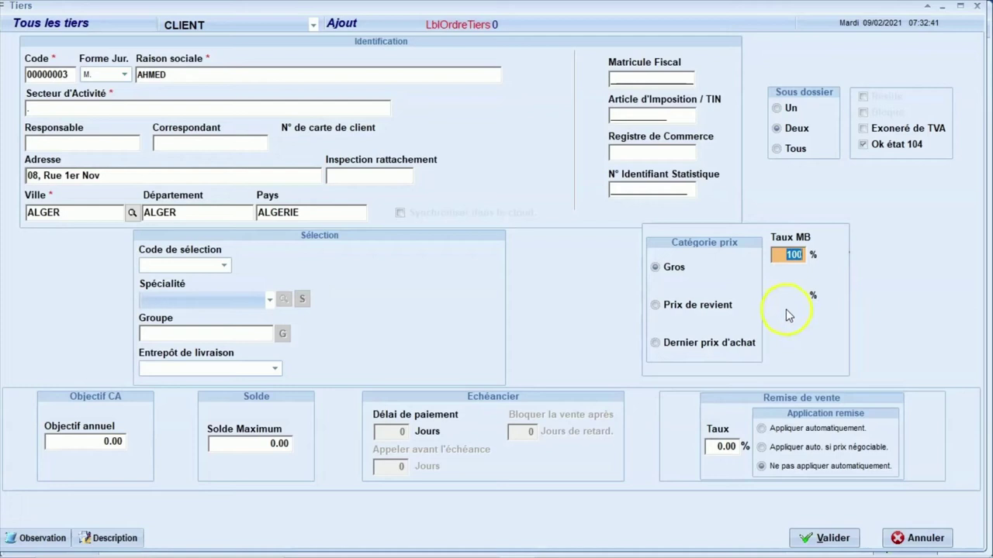
click(265, 445)
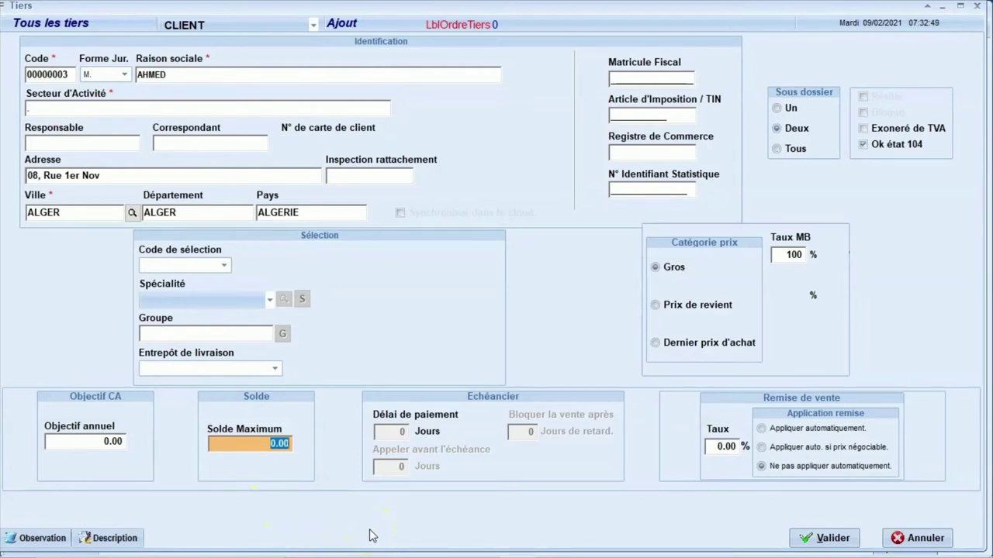
text(1000000)
key(F8)
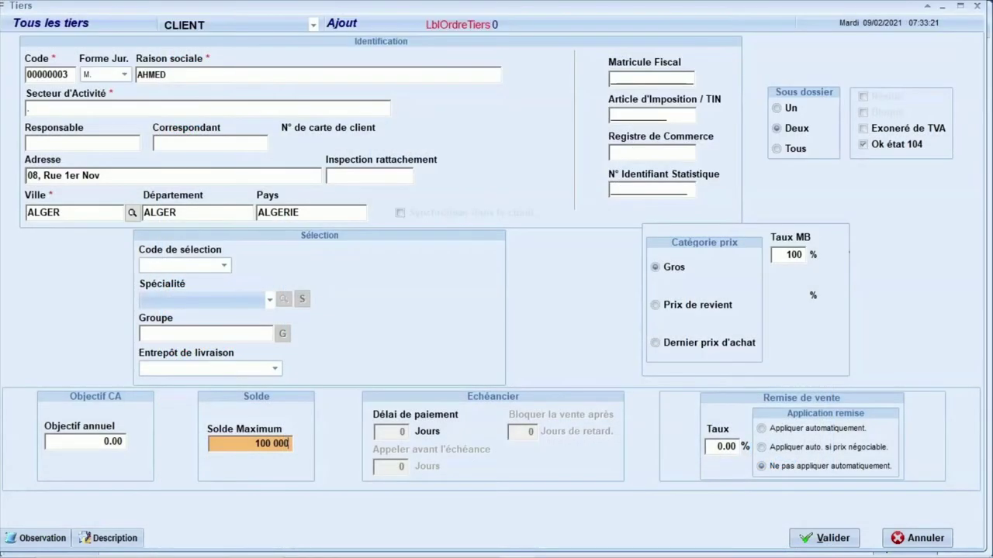
click(726, 447)
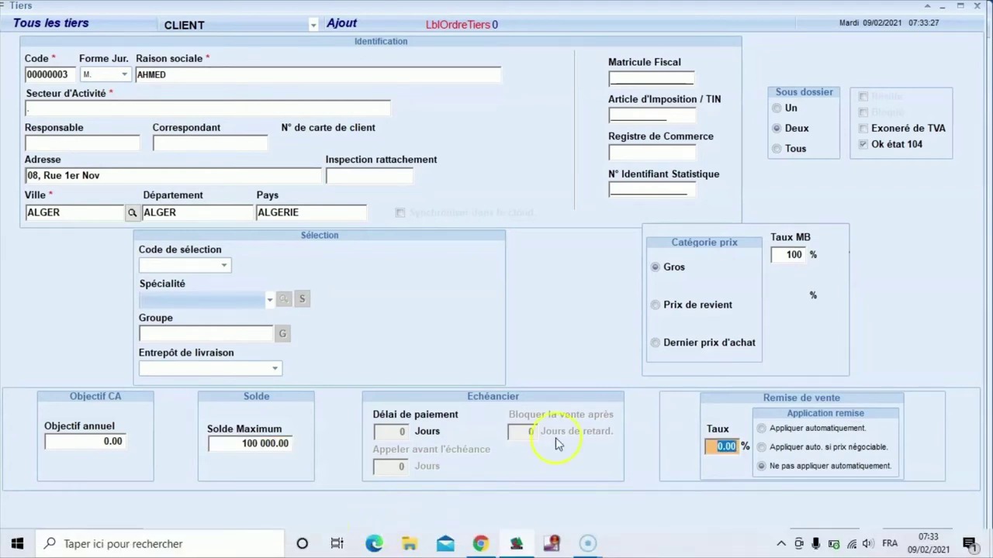
Save the client record and enter the client's mobile phone number.
click(824, 538)
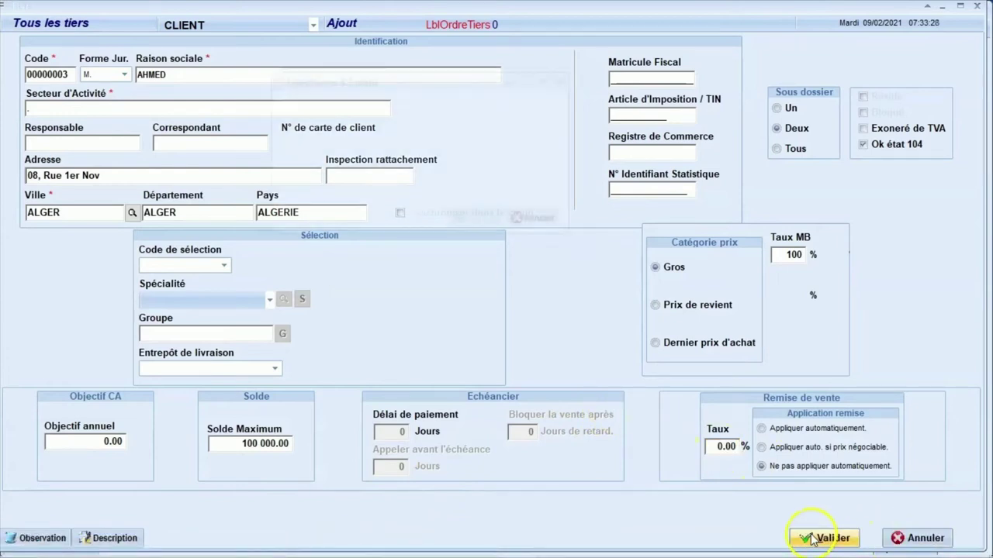
click(460, 127)
click(382, 163)
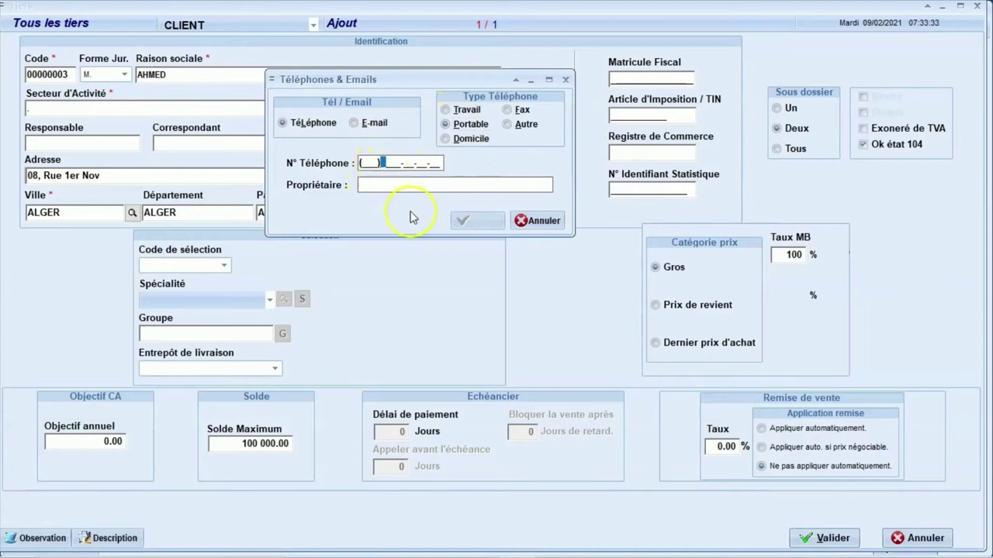
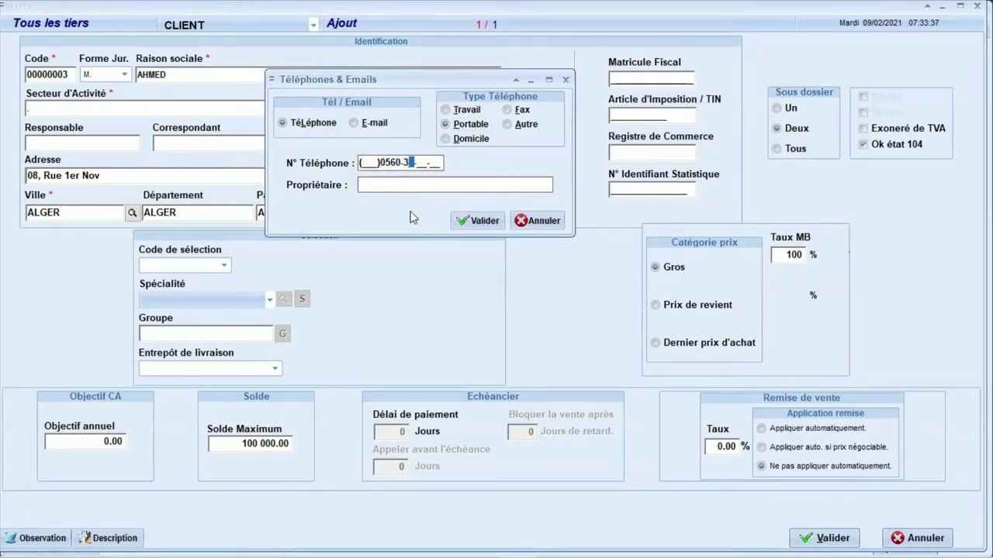
Enter the phone owner, save the mobile number, and close phones and bank accounts without adding any.
key(Tab)
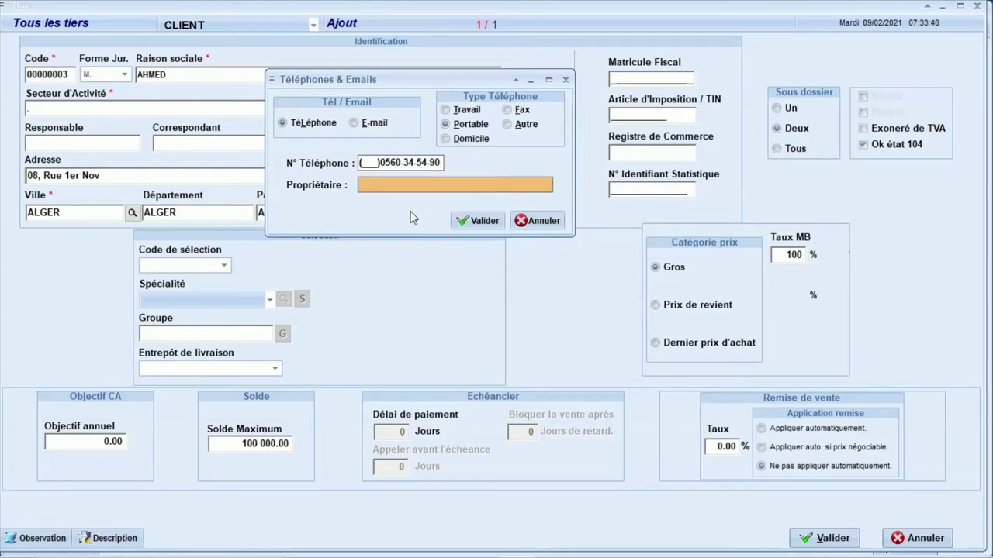
text(AH)
key(BackSpace)
text(j)
key(BackSpace)
text(hmed)
click(477, 220)
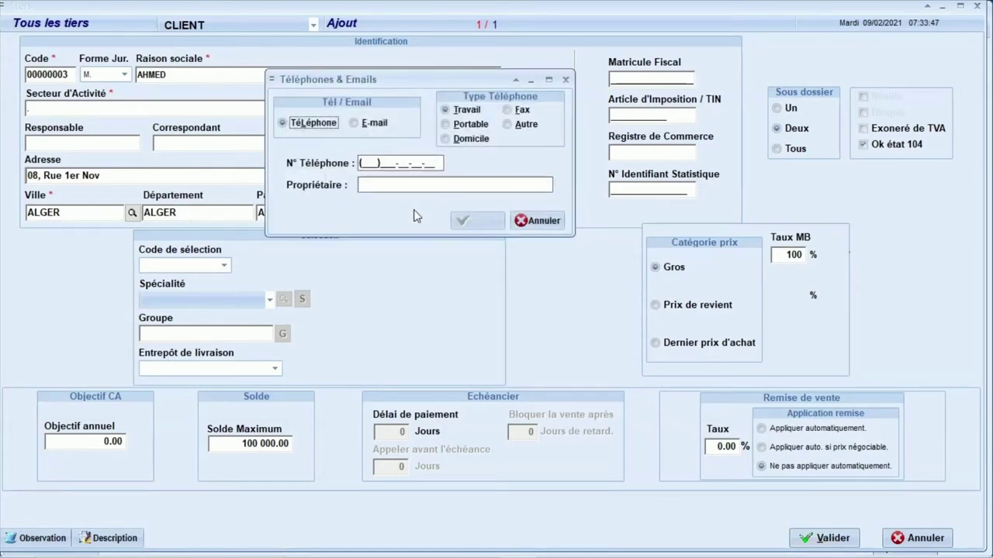
click(535, 222)
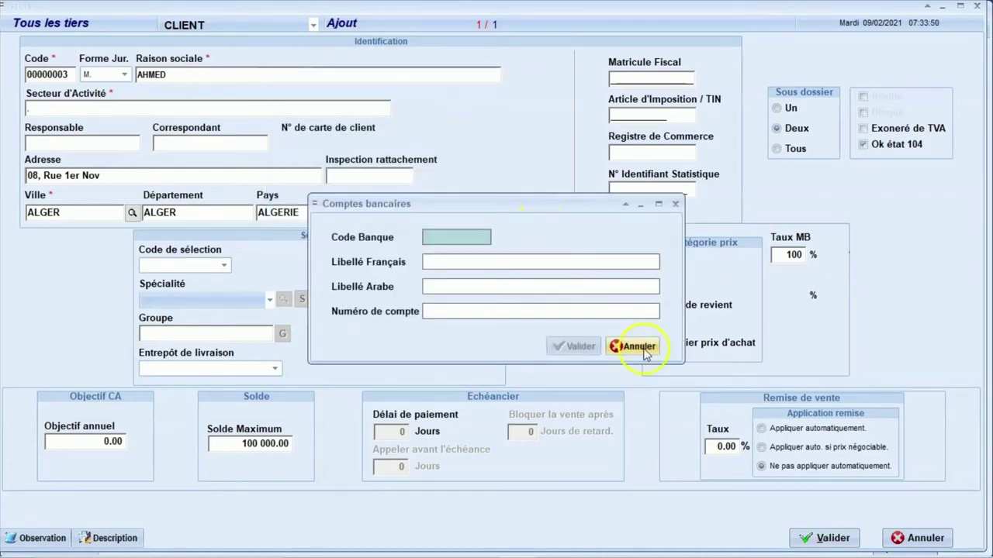
click(640, 347)
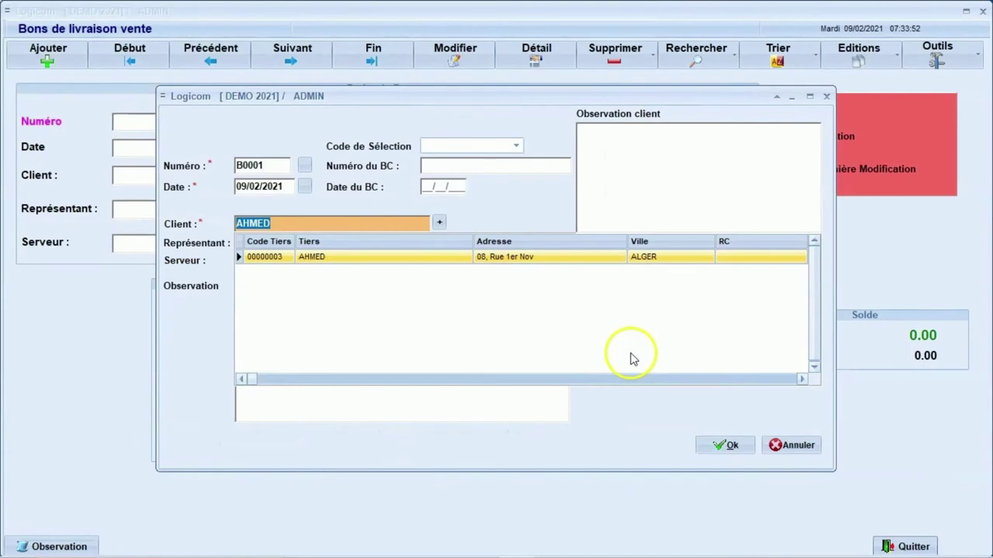
Confirm delivery note B0001's header for the new client, leaving representative and server empty.
key(Return)
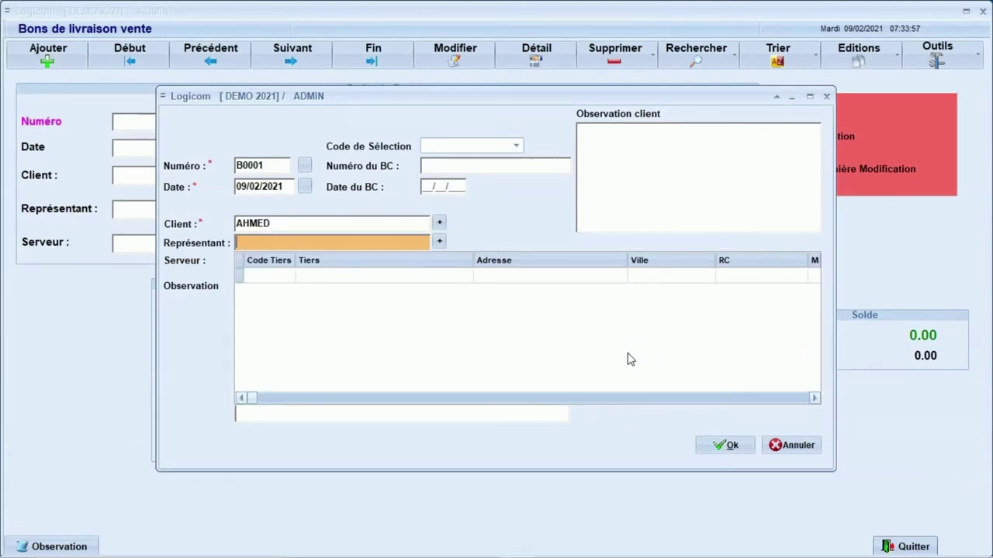
key(Return)
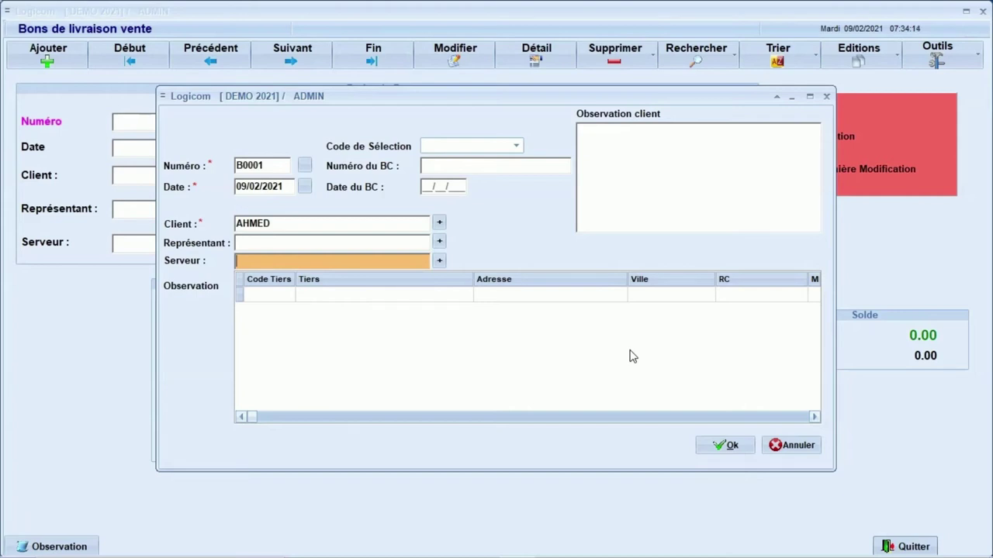
key(Tab)
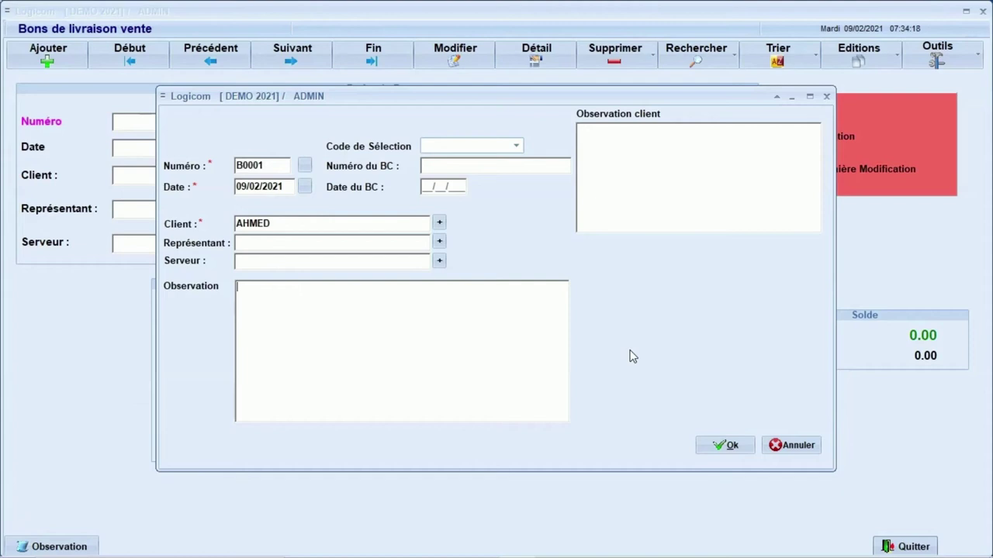
click(726, 444)
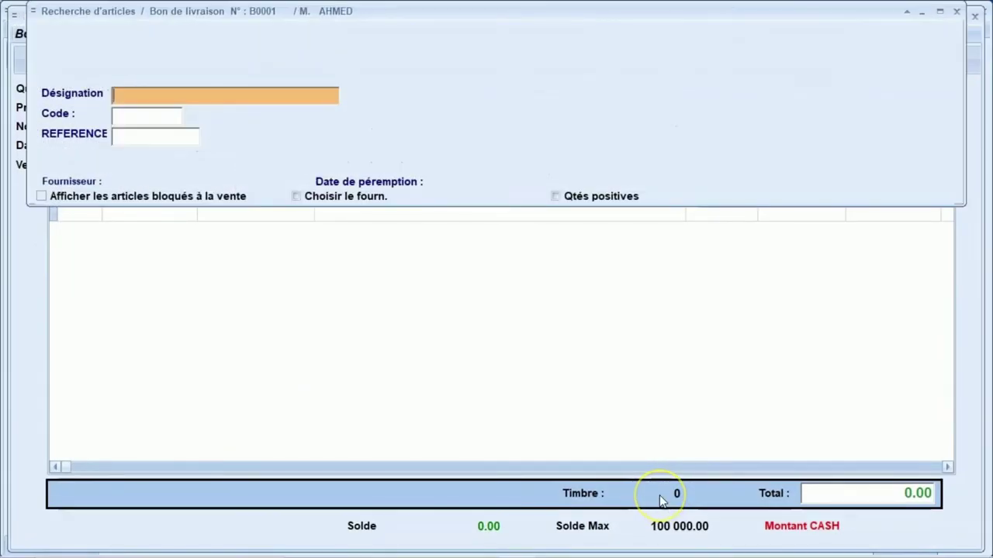
Add 12 ARTICLE X at 30.00 to note B0001, totalling 360.00.
text(ART)
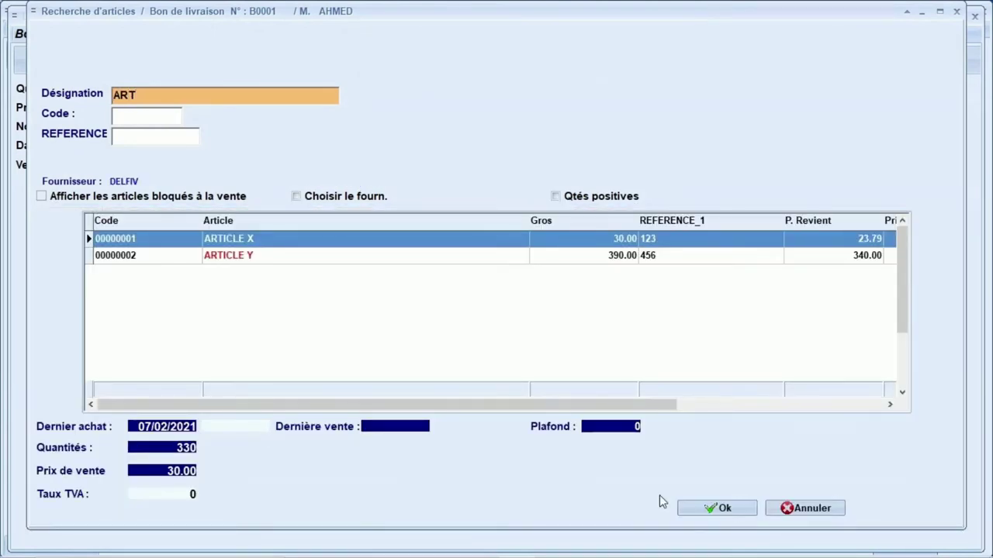
key(Return)
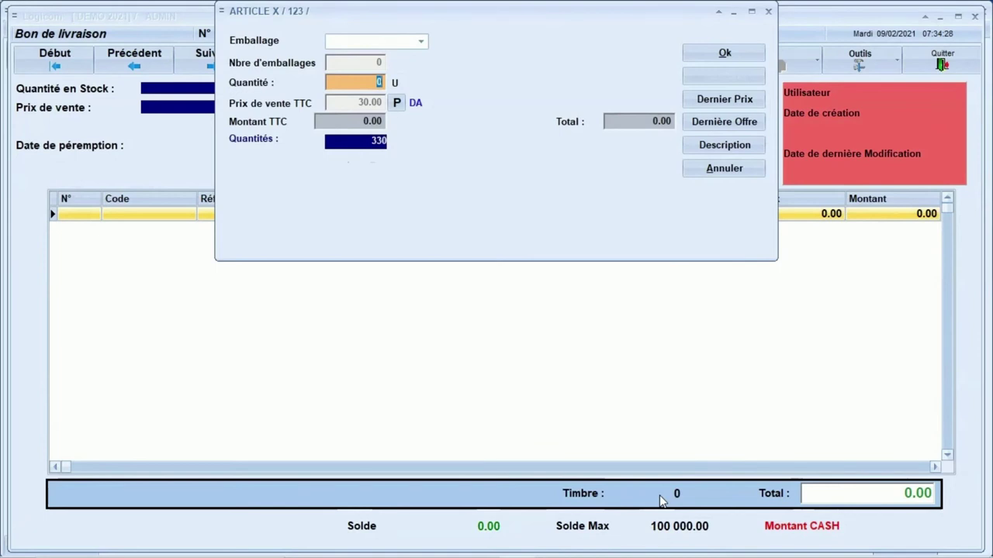
text(12)
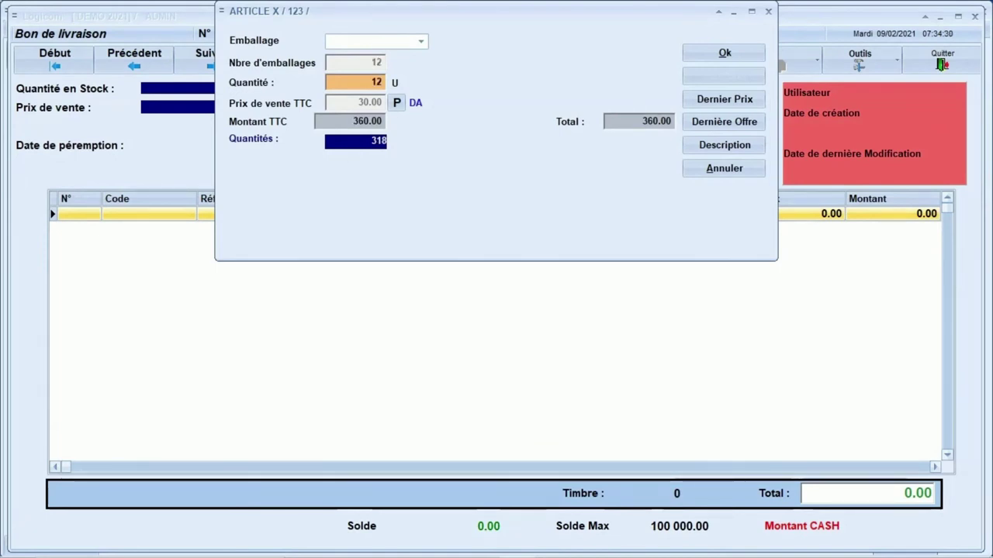
key(Return)
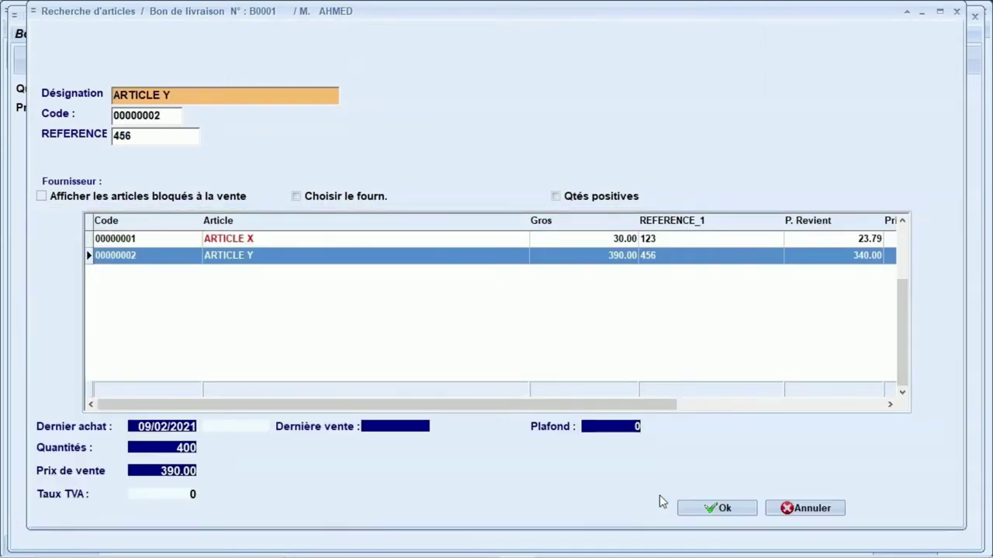
Add 100 ARTICLE Y at a custom price of 375.00, raising the total to 37 860.00.
key(Return)
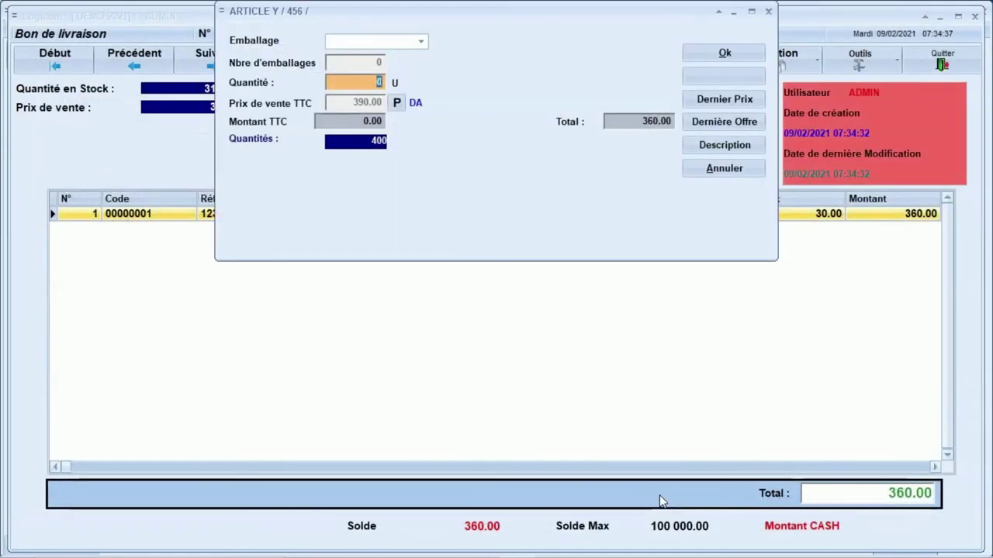
text(100)
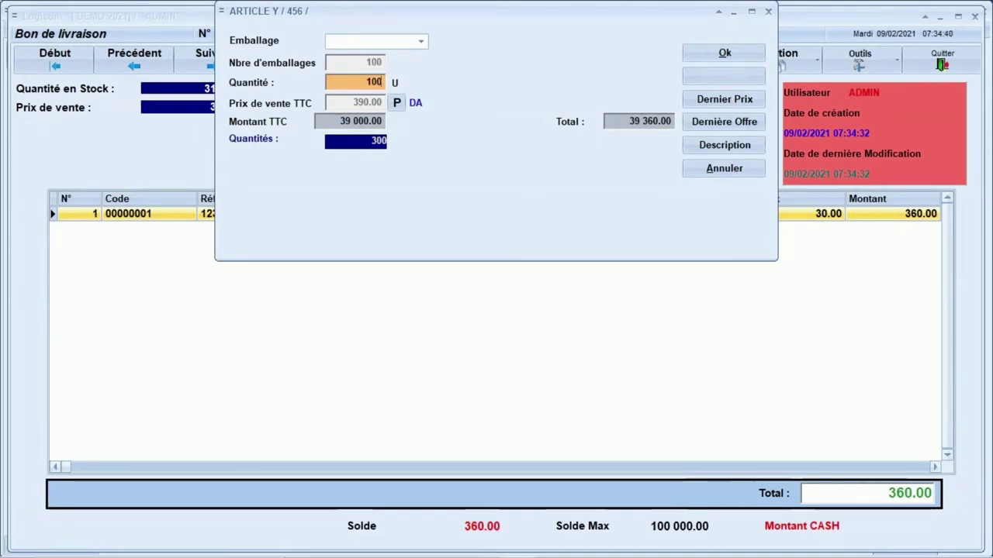
click(397, 103)
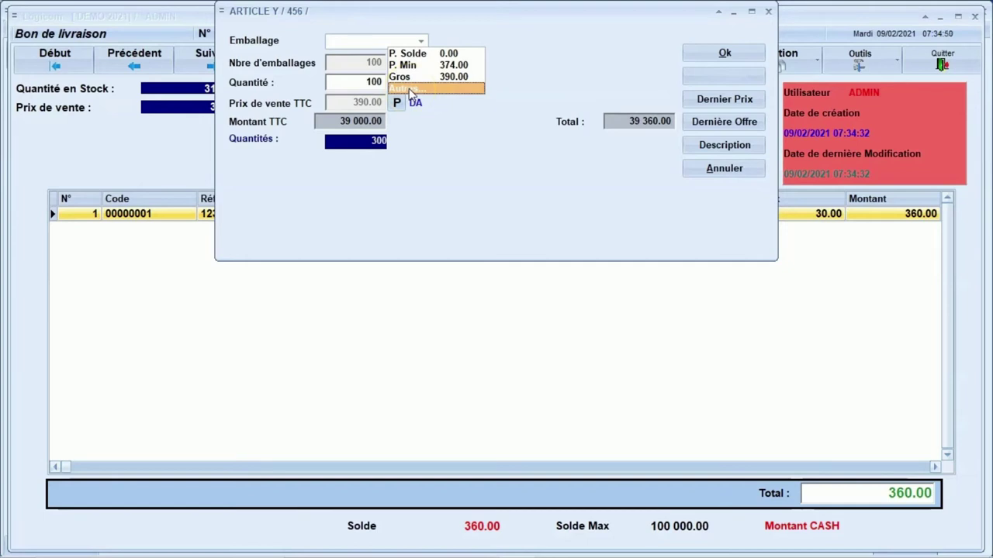
click(411, 90)
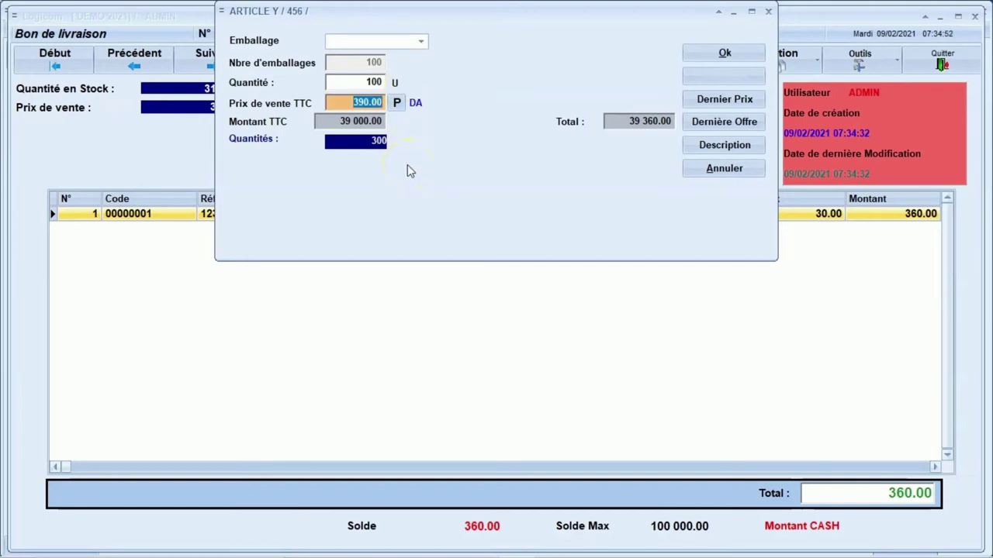
text(375)
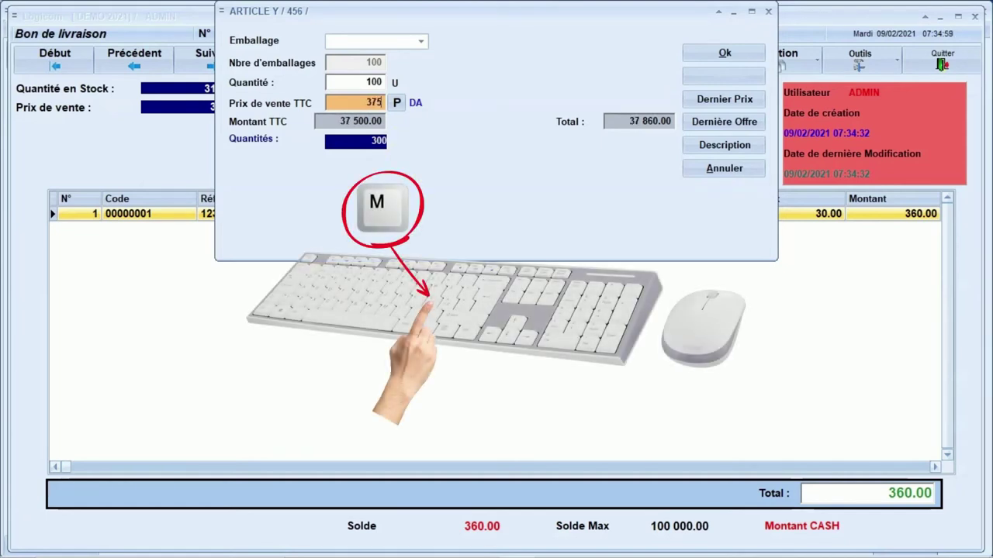
text(m)
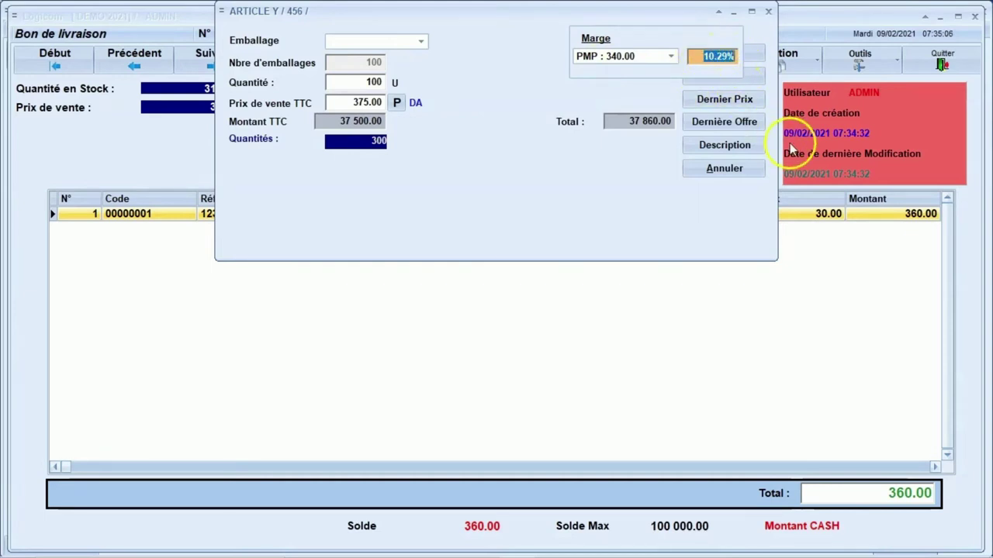
key(Return)
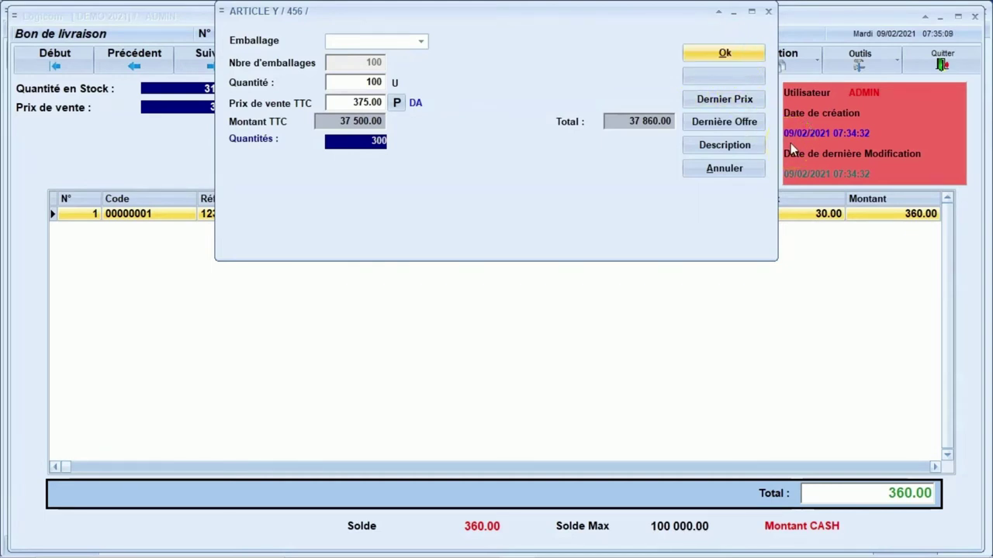
key(Return)
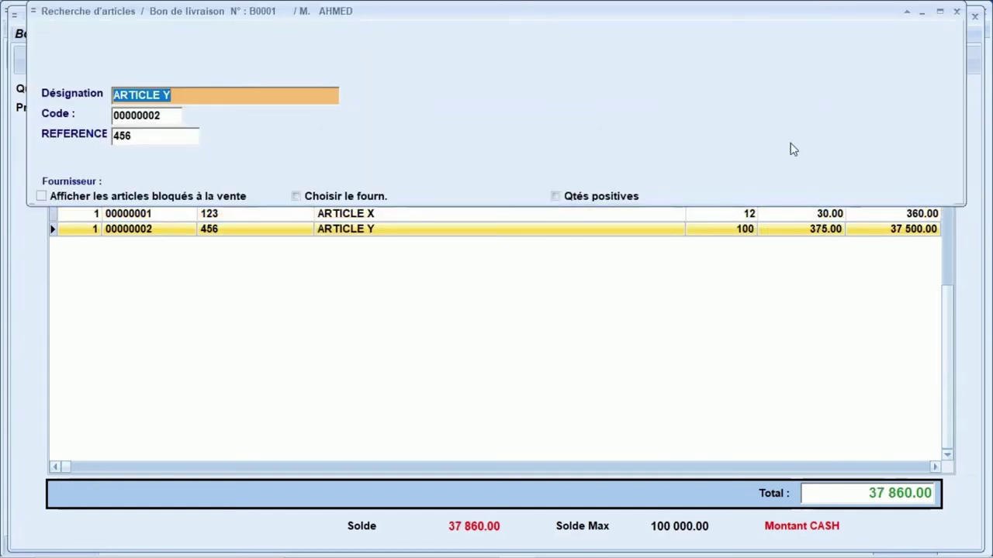
Preview delivery note B0001 via Bon de livraison > Imprimer sans régler with a print layout.
key(Escape)
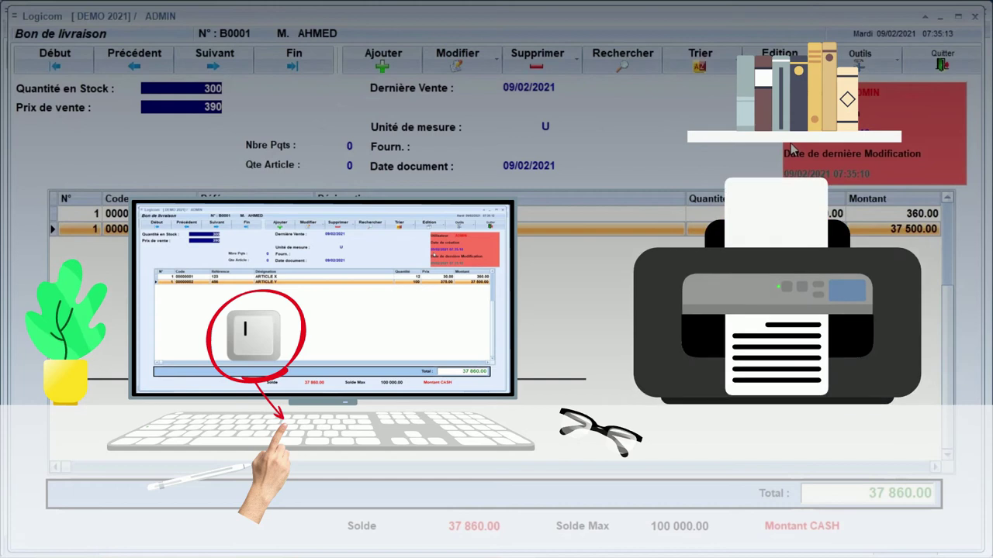
key(ctrl+p)
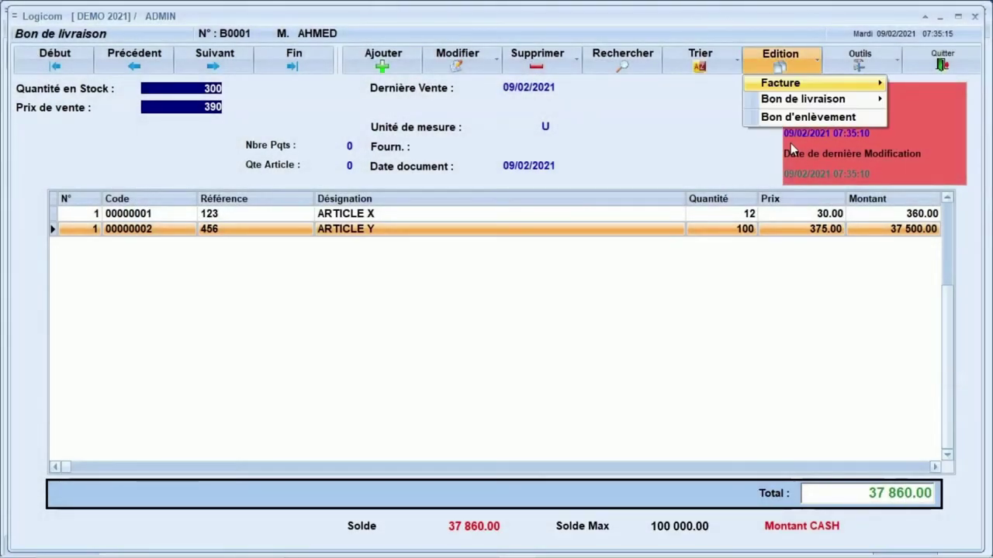
key(Down)
key(Right)
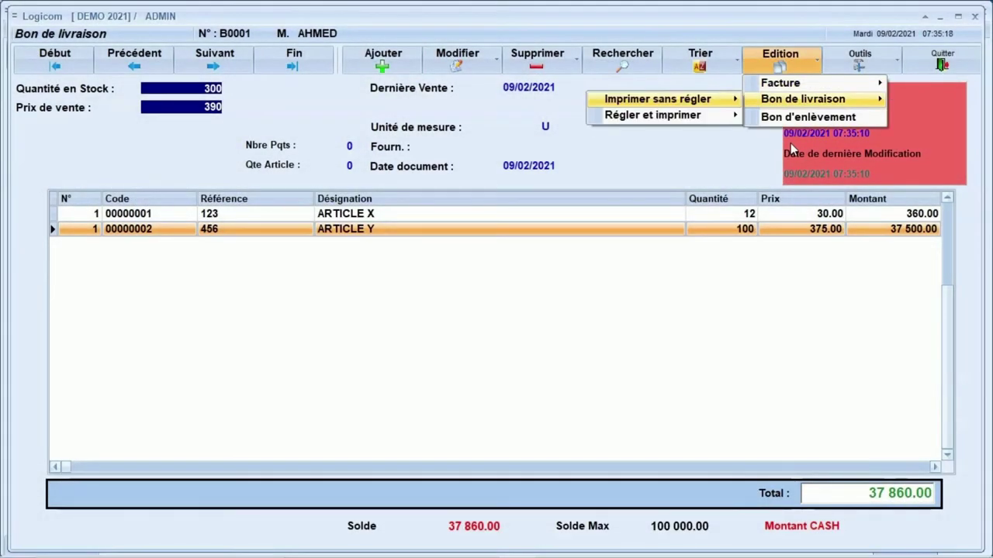
key(Right)
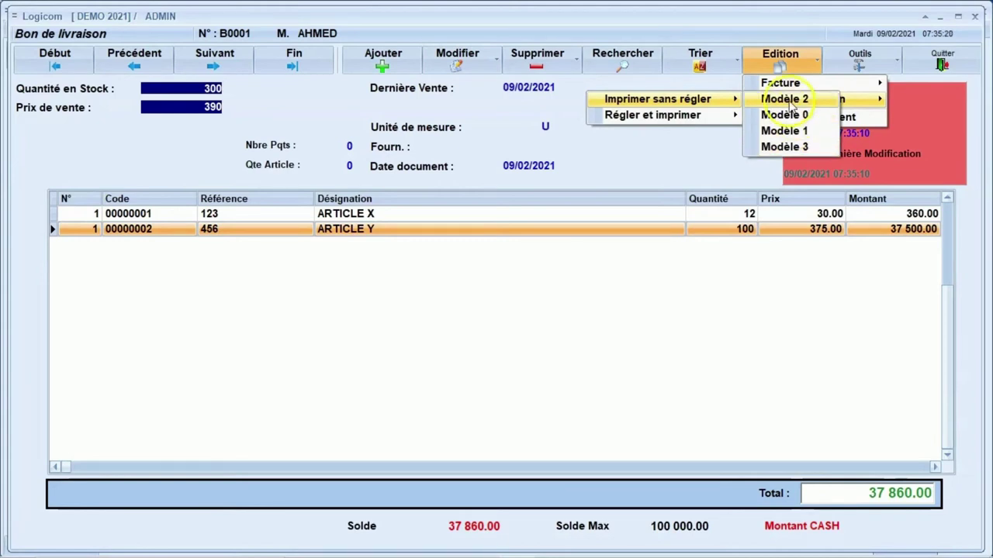
mouse_move(778, 99)
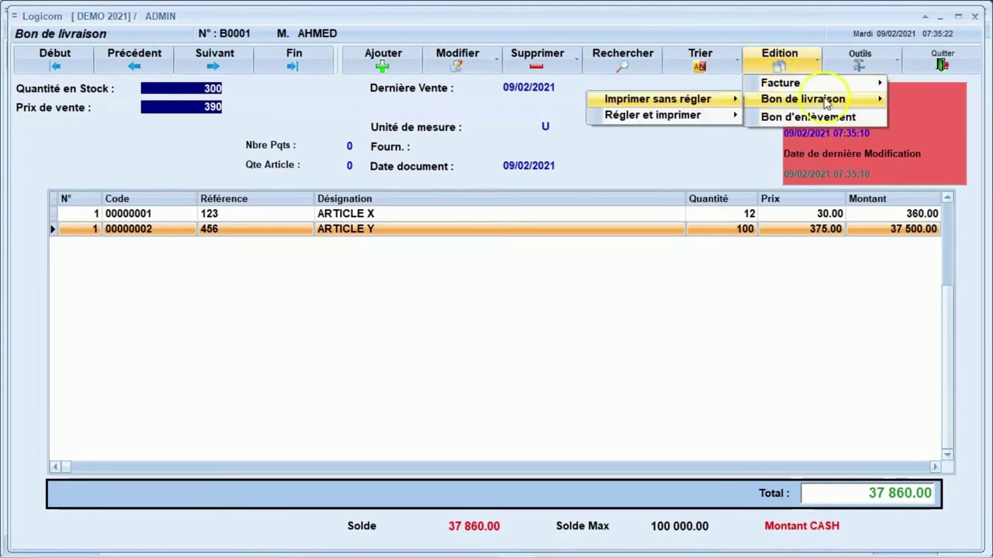
click(764, 100)
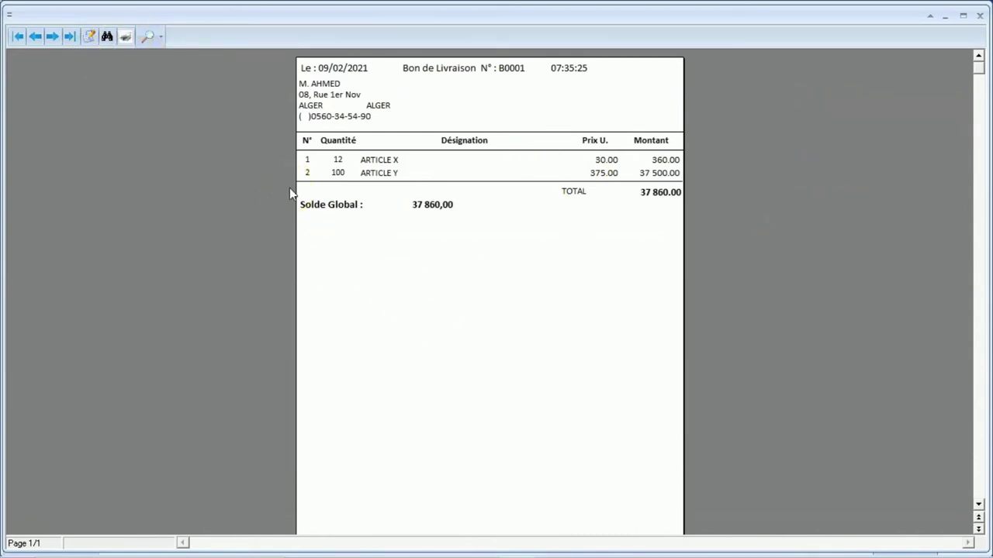
Cancel printing, close the preview, and return to note B0001's header showing 37 860.00.
click(470, 231)
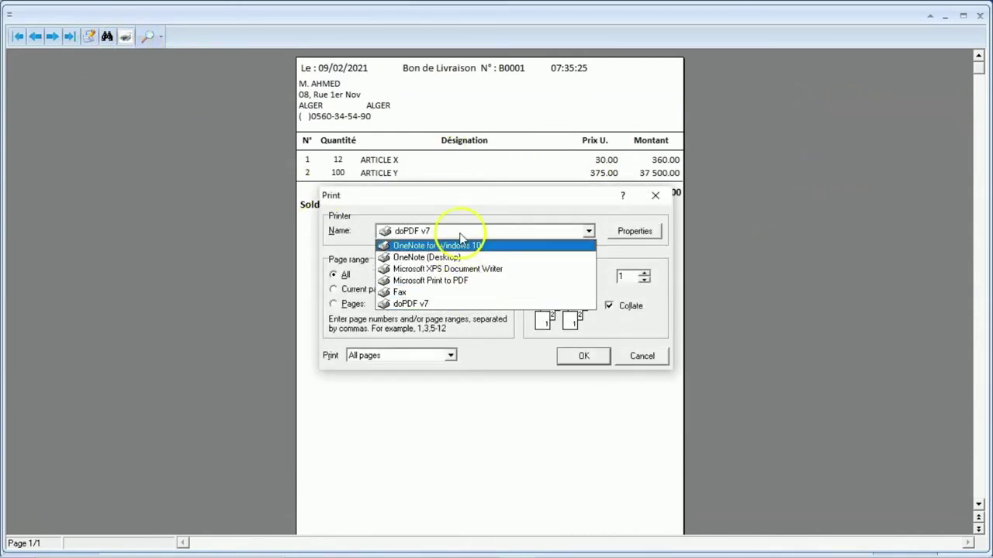
click(623, 356)
click(626, 359)
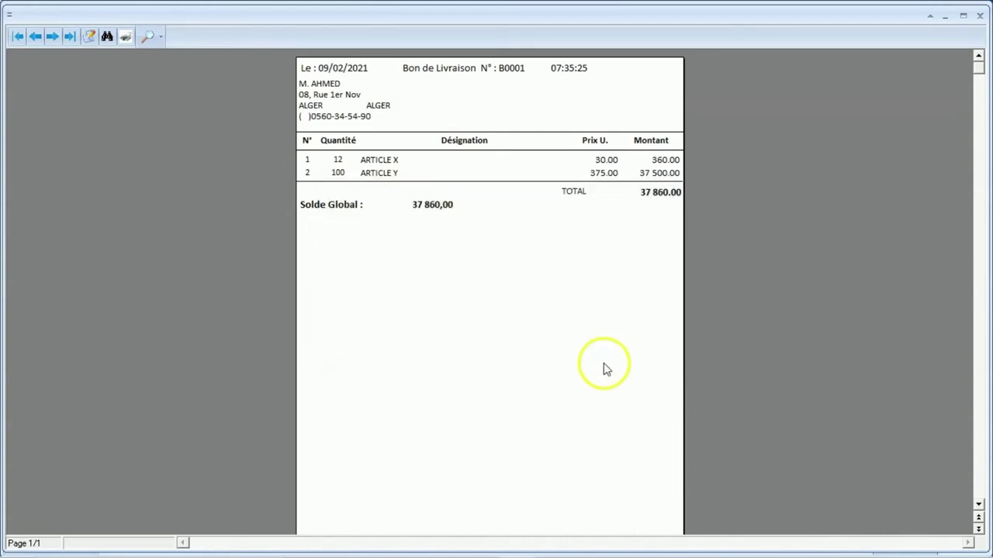
key(Escape)
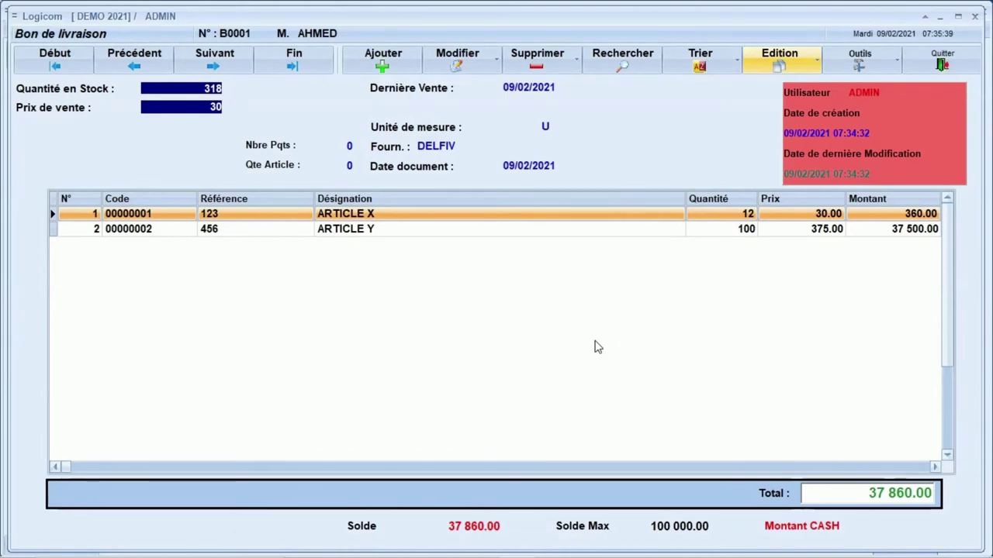
key(Escape)
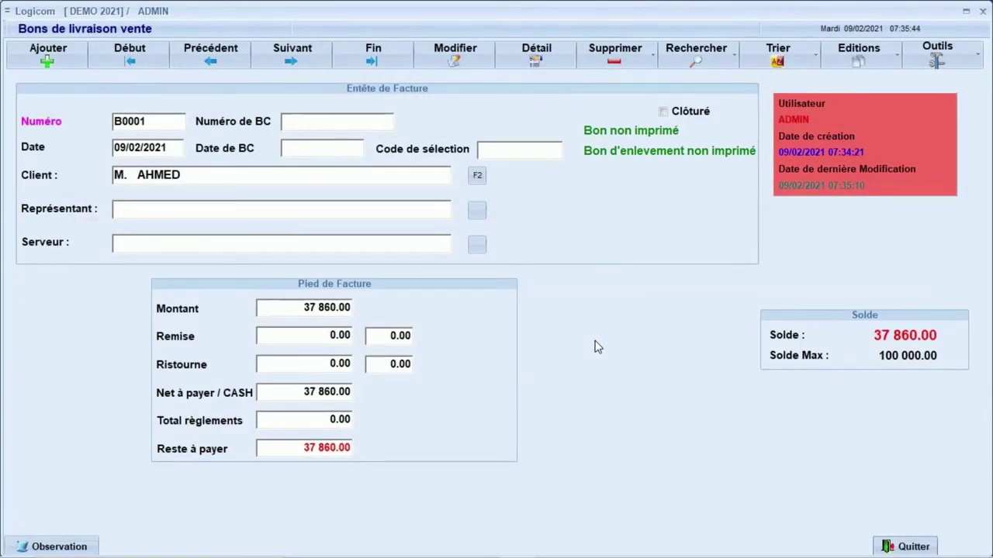
Start new delivery note B0002 for the same client.
key(Insert)
key(Return)
key(Return)
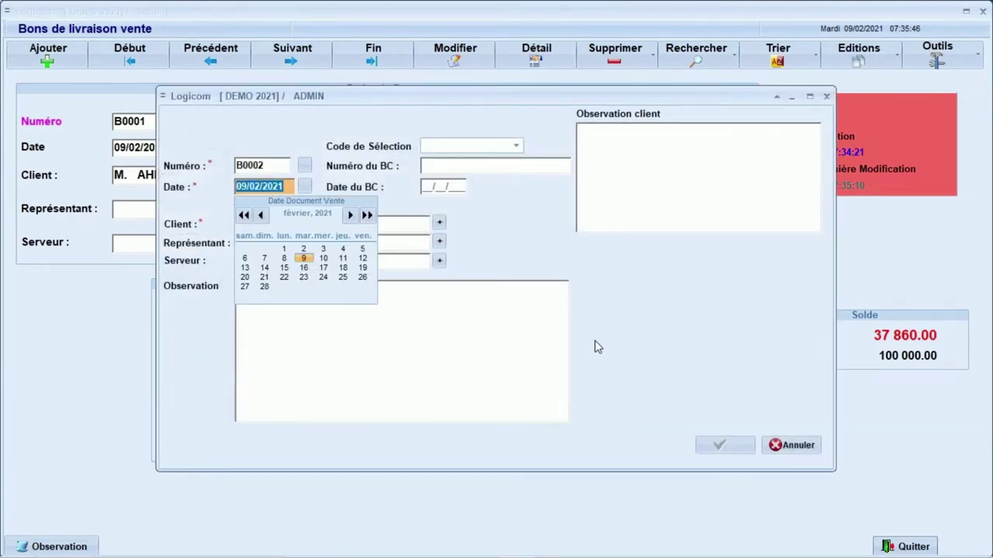
key(Return)
text(AHM)
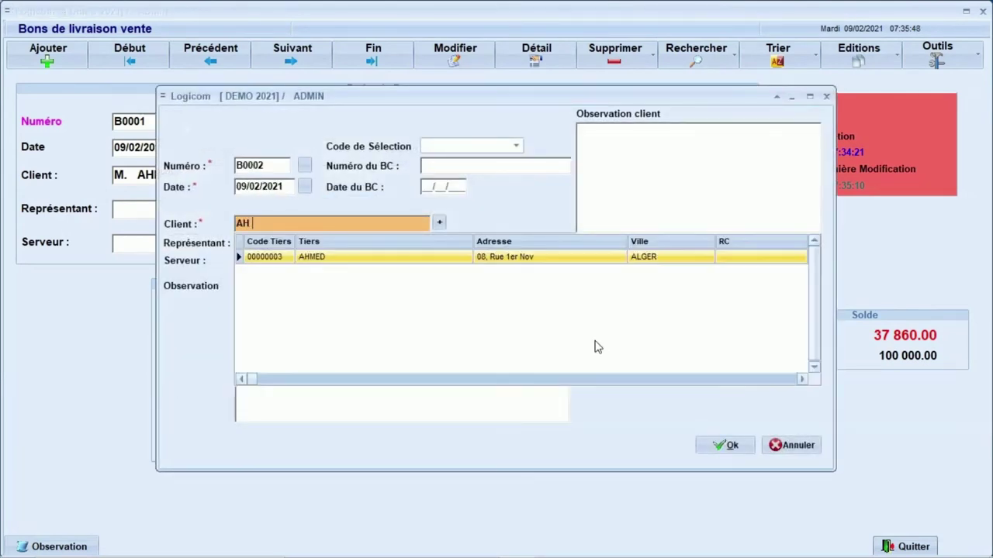
key(Return)
key(Return)
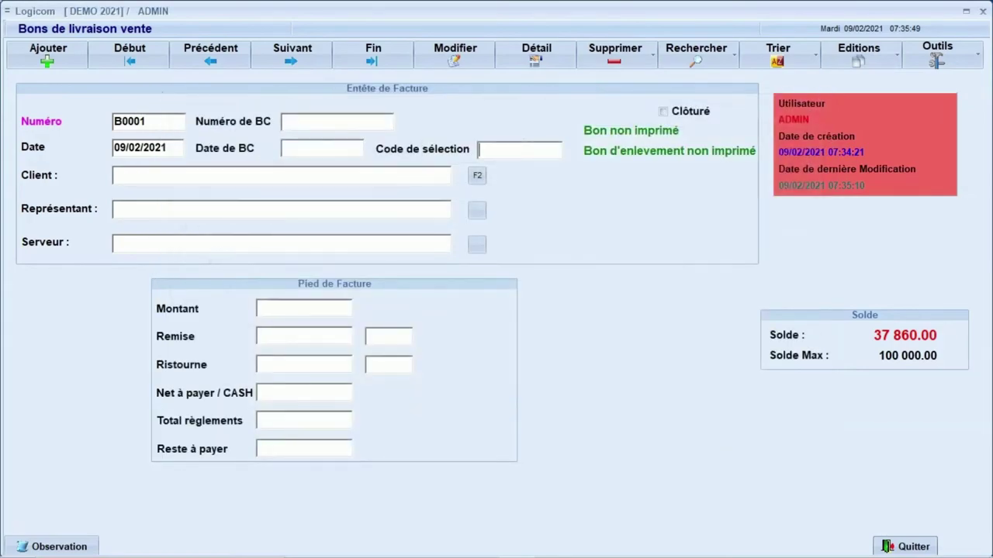
Add 30 ARTICLE Y at the client's last price of 375.00, totalling 11 250.00.
text(ART)
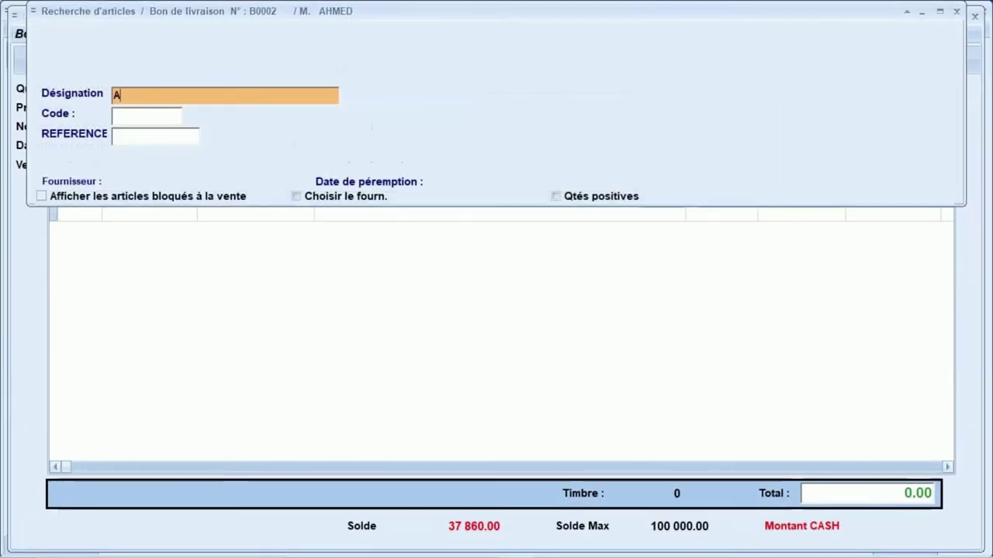
key(Down)
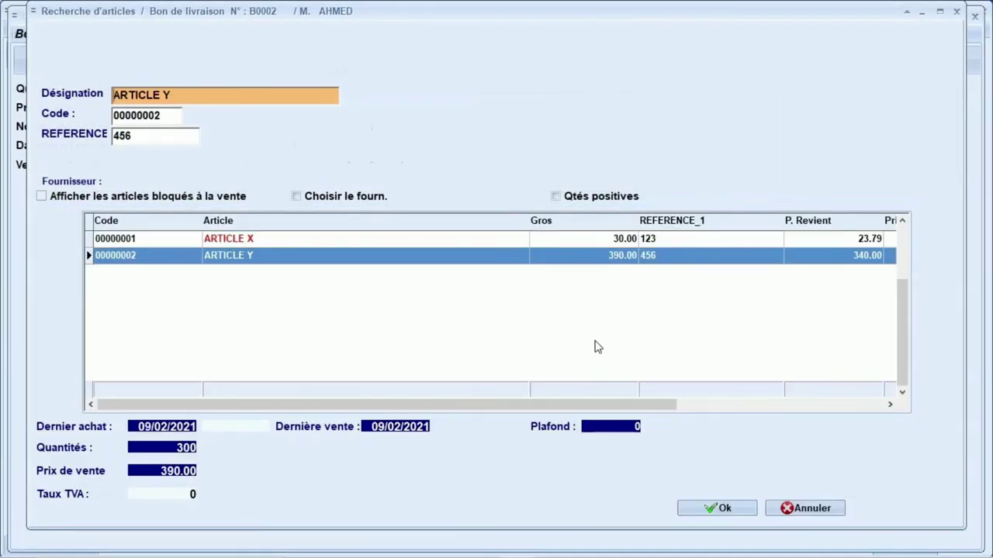
key(Return)
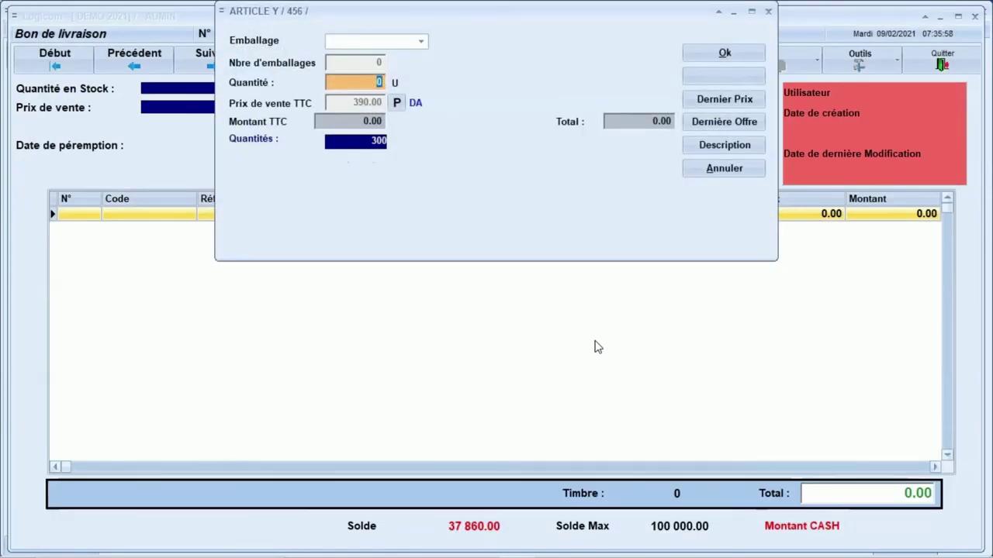
text(30)
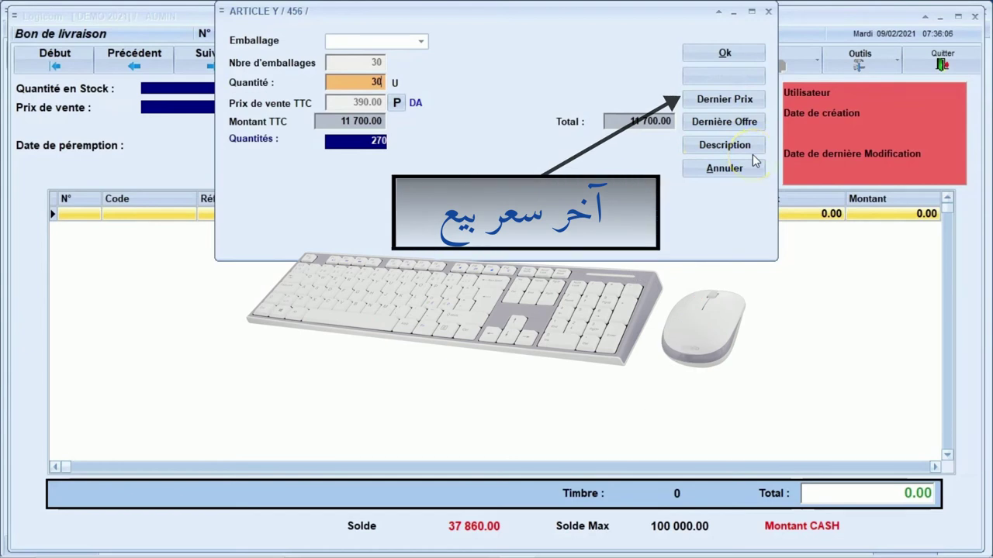
key(alt+d)
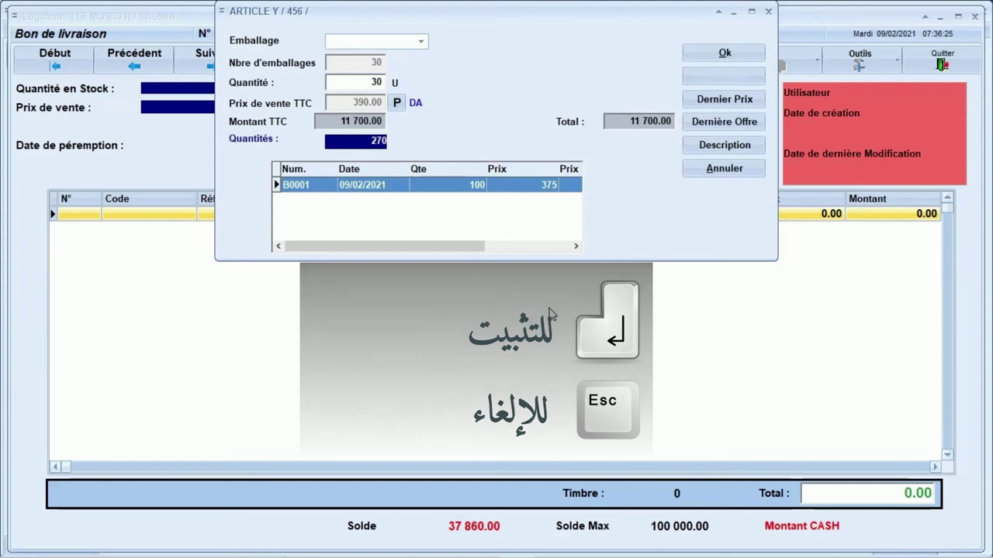
key(Return)
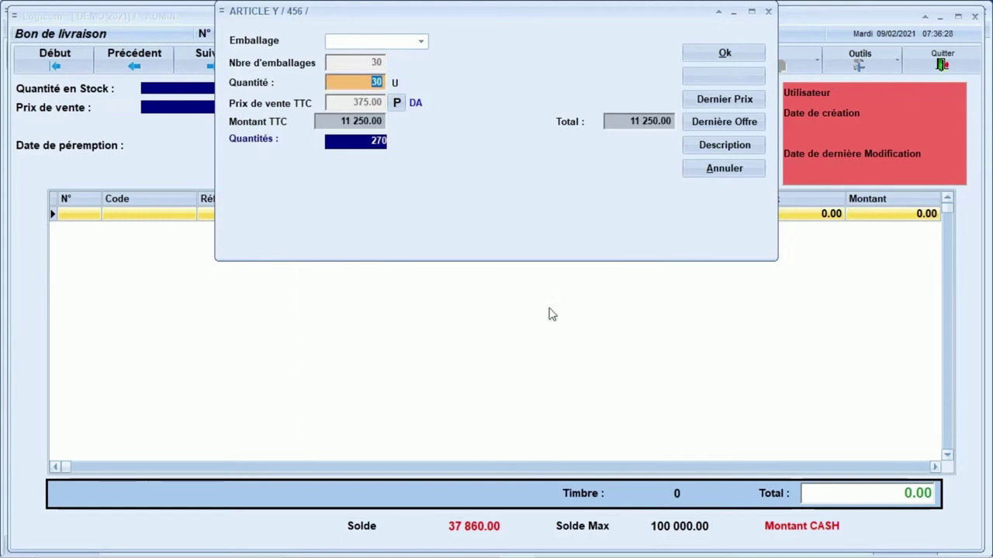
key(Return)
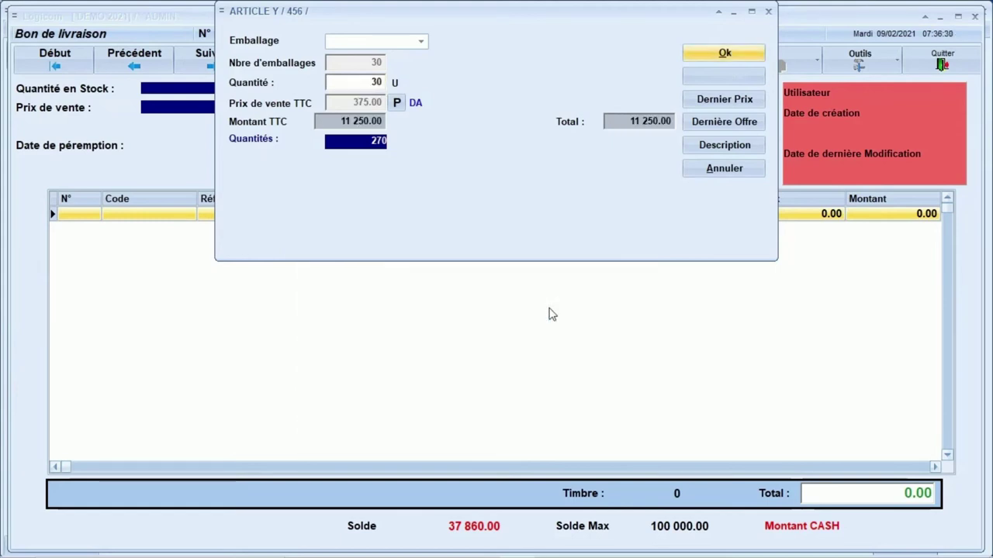
key(Return)
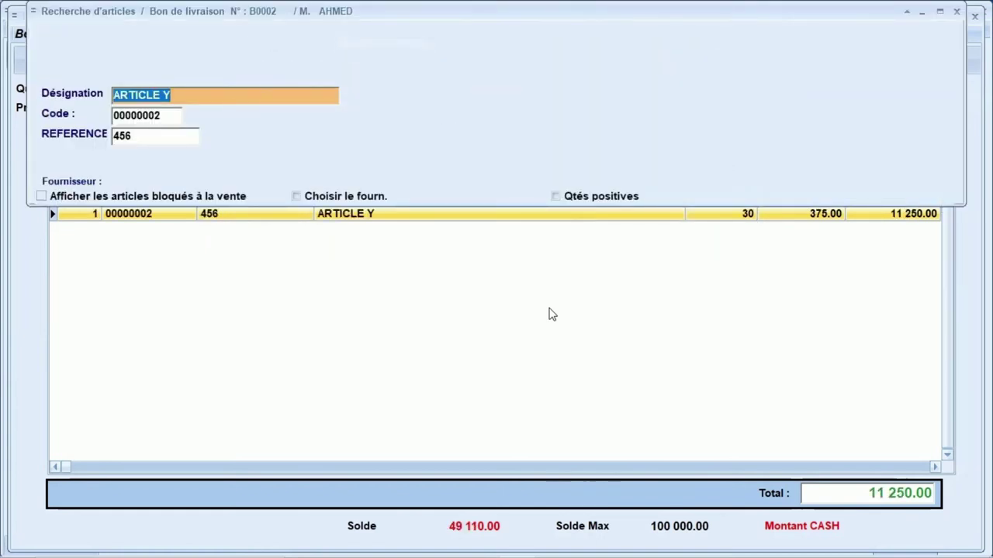
key(Escape)
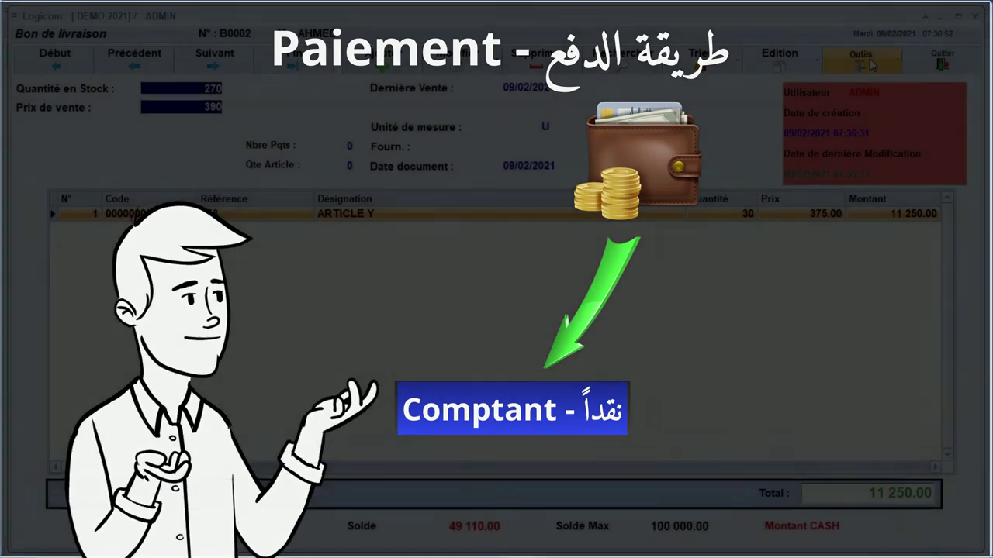
Validate an 11 250.00 Espèces payment for B0002 to CAISSE PRINCIPALE.
click(859, 60)
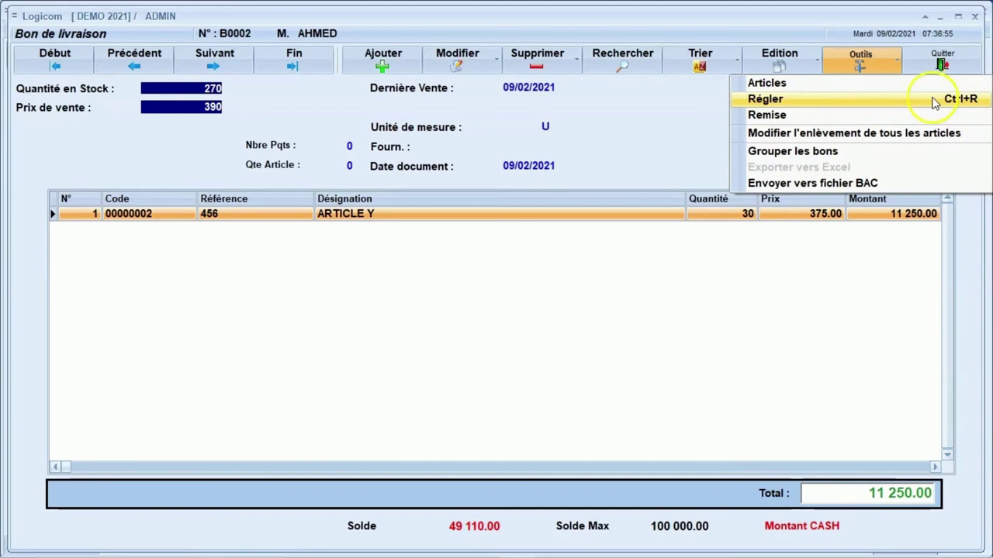
click(762, 99)
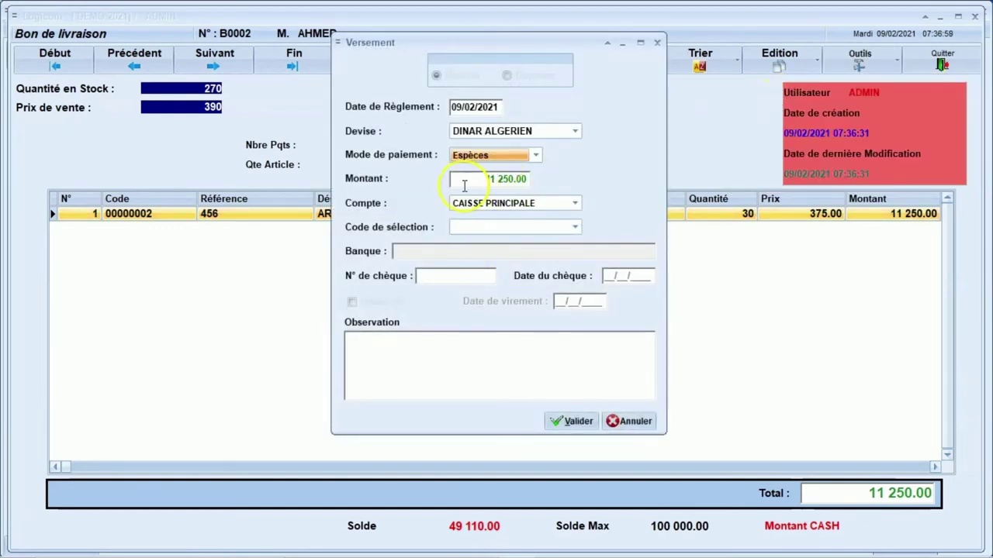
key(Tab)
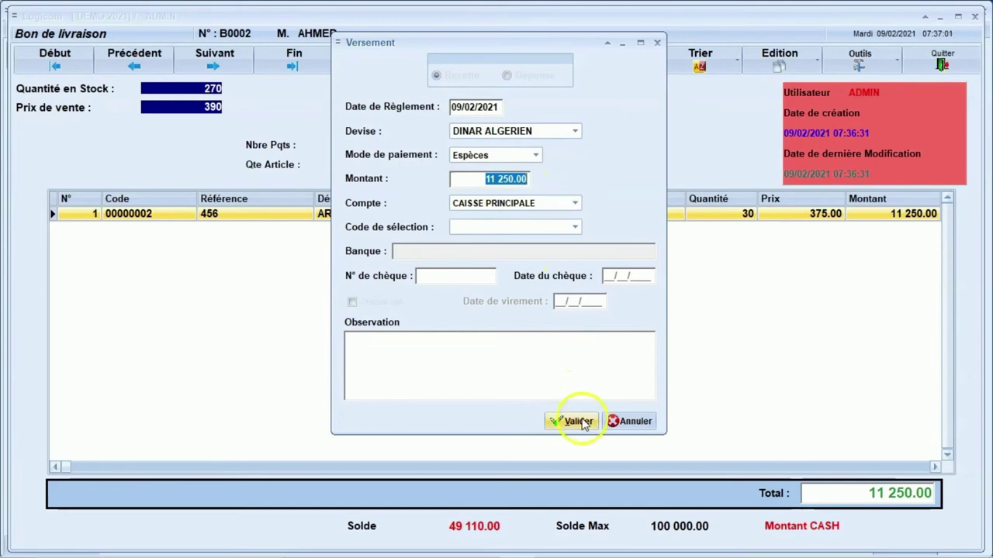
click(631, 421)
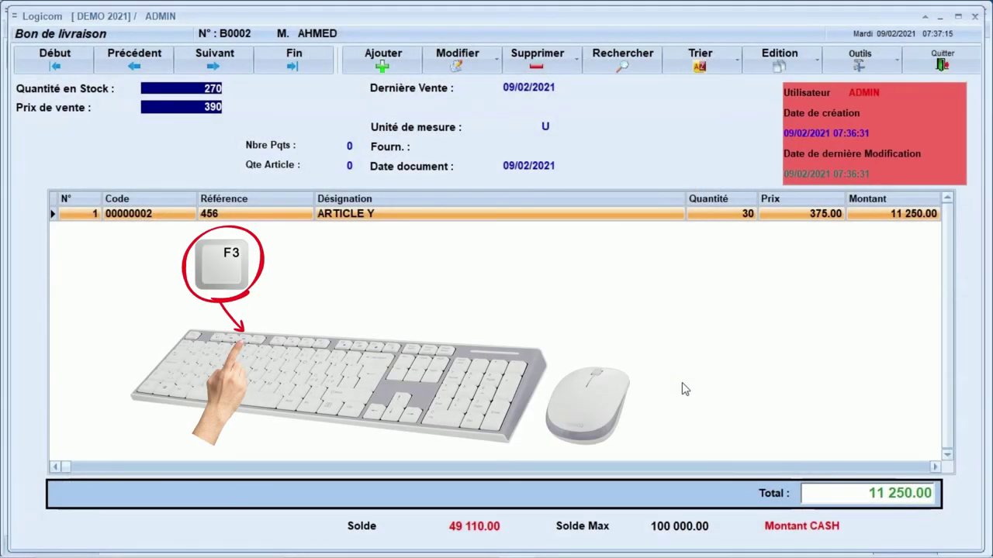
Open the client's account history and select the B0001 VENTE entry of 37 860.00.
key(F3)
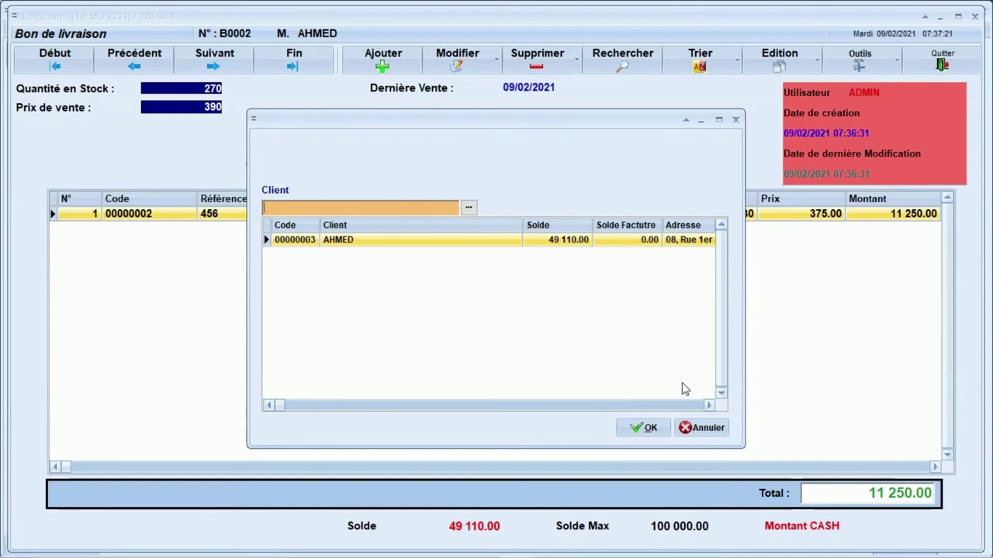
key(Return)
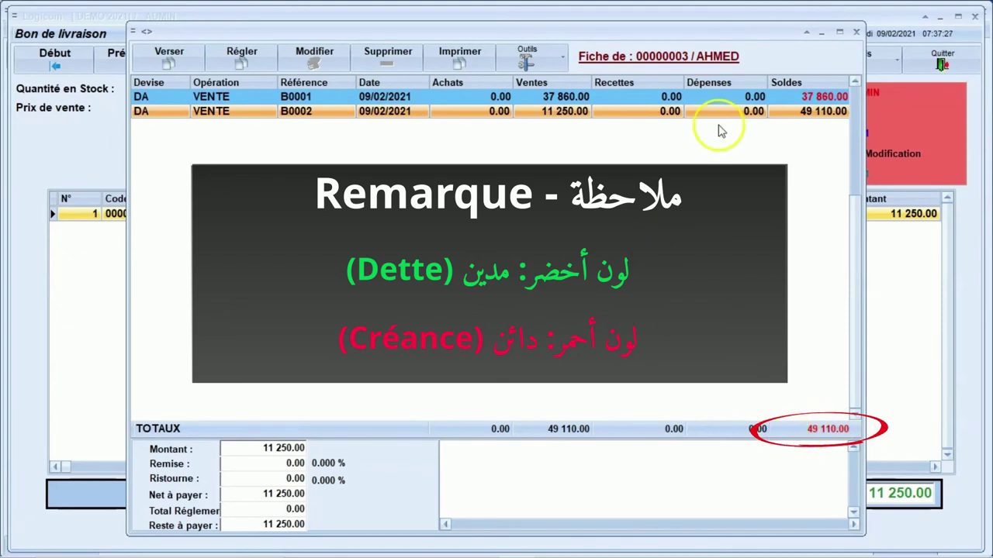
click(532, 96)
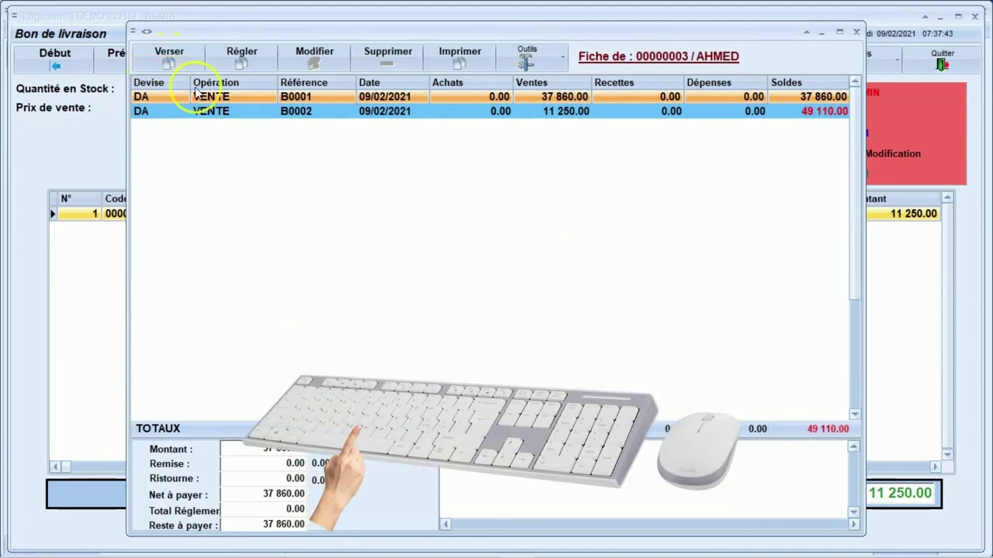
Record a 30 000.00 Versement, lowering the client's balance to 19 110.00.
click(165, 61)
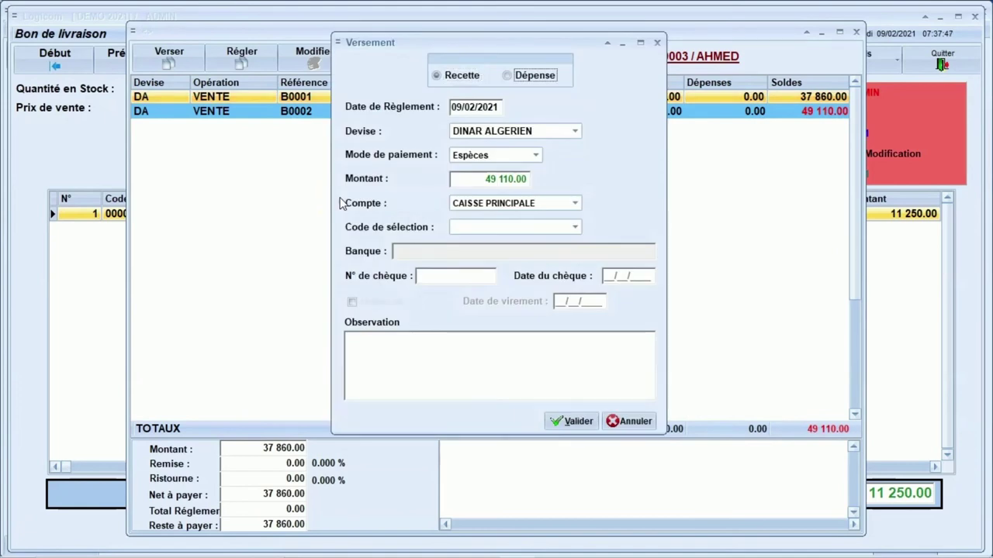
key(Return)
key(Return)
key(Return)
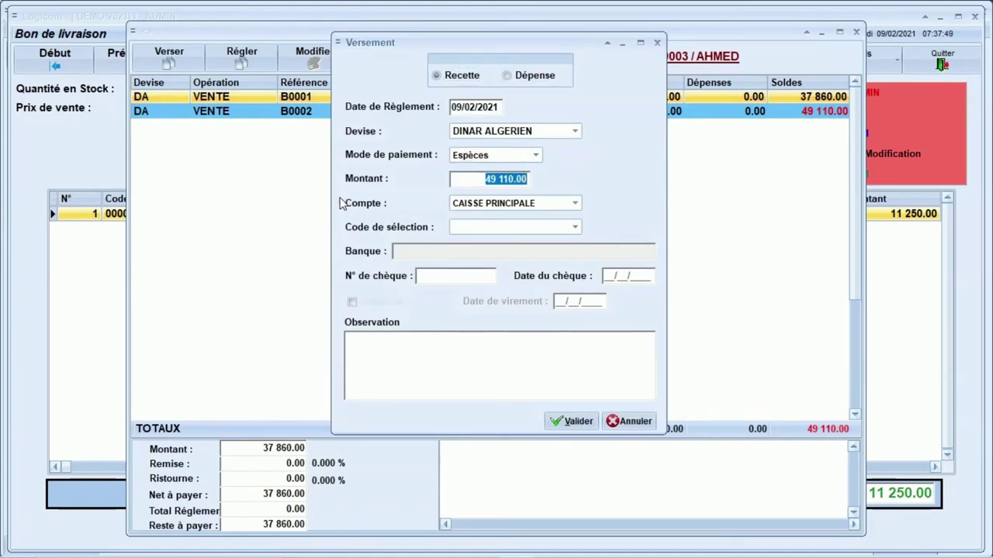
text(30)
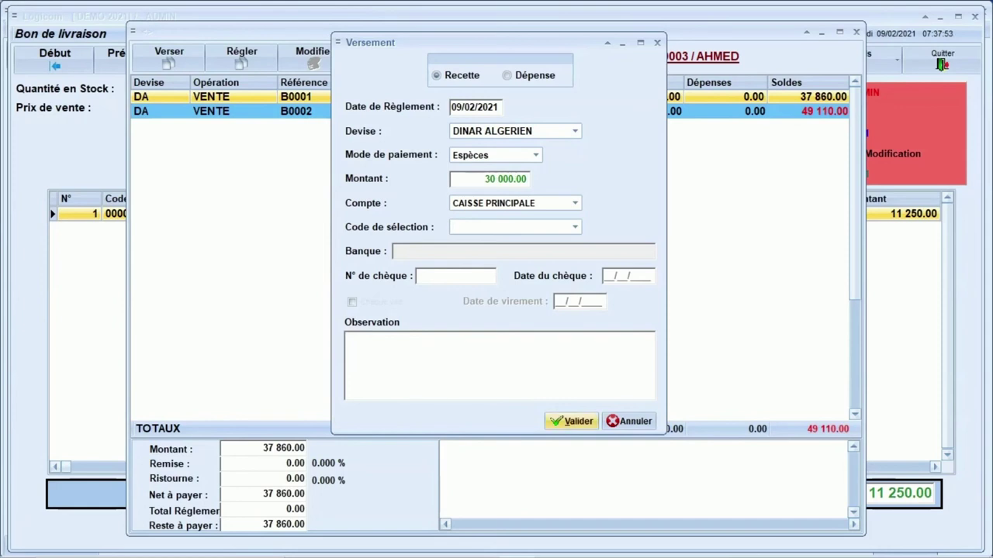
key(Return)
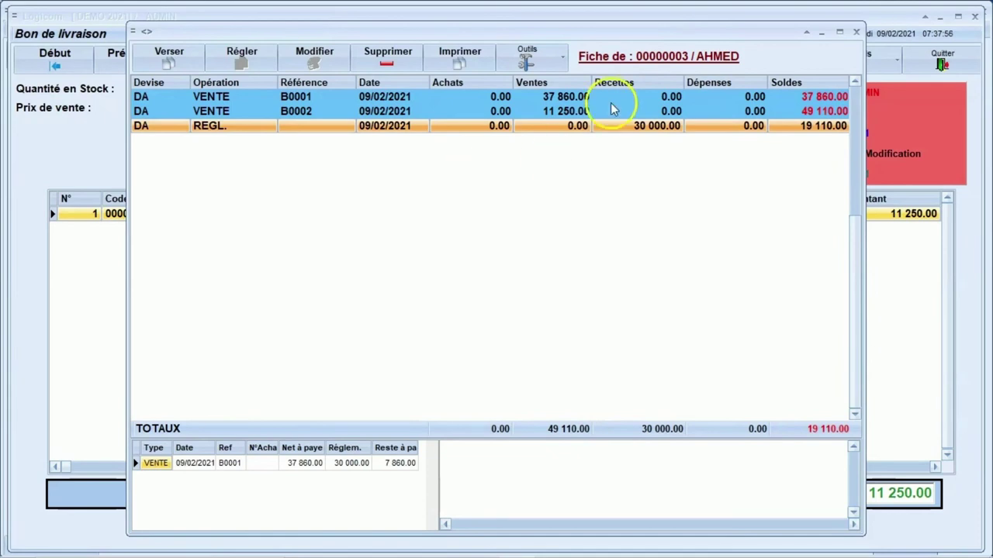
Print the 30 000.00 payment receipt, then close the preview and account history.
right_click(637, 133)
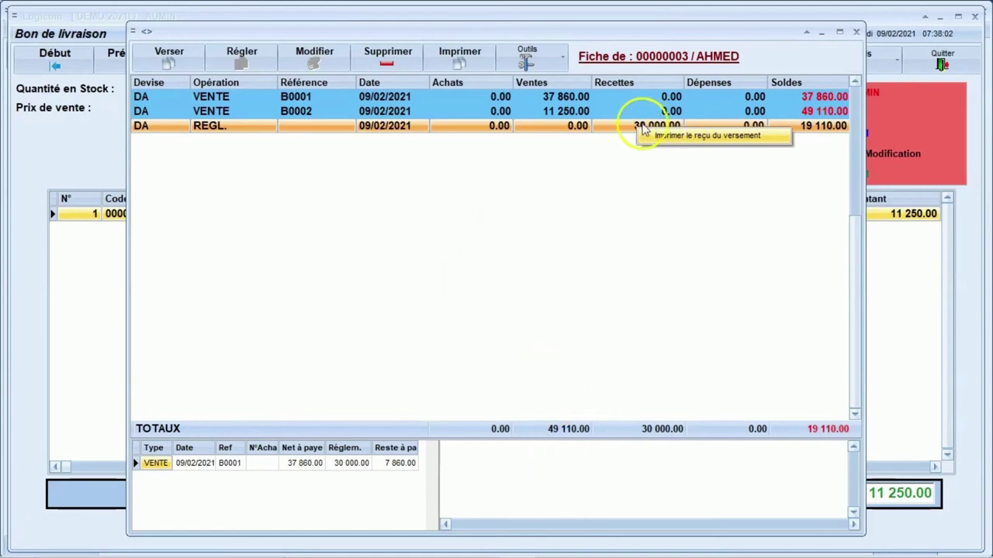
click(709, 137)
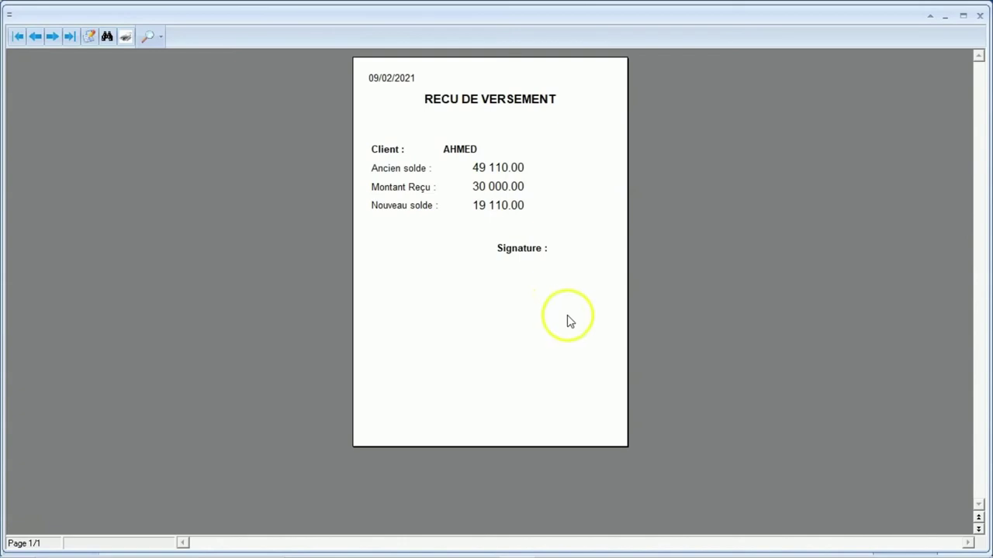
key(Escape)
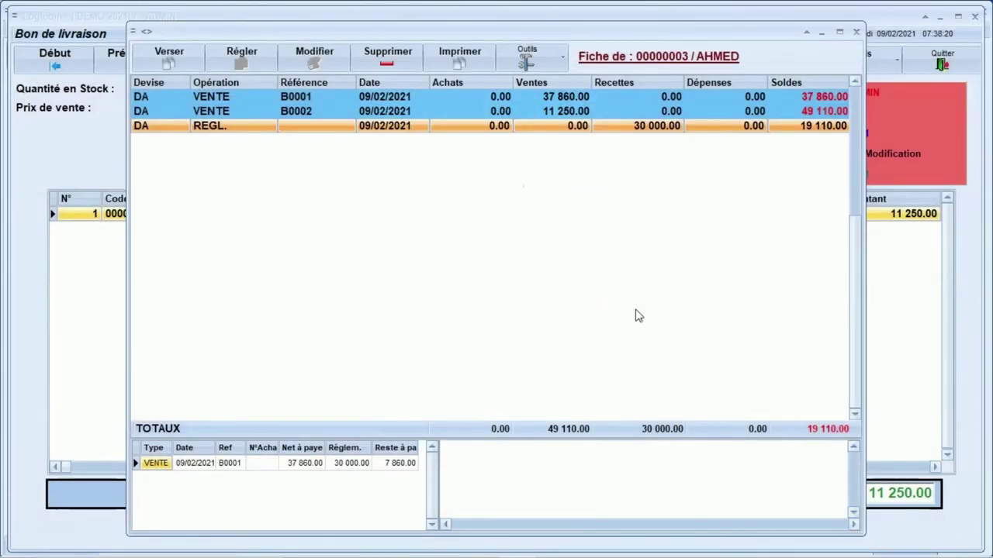
key(Escape)
key(Escape)
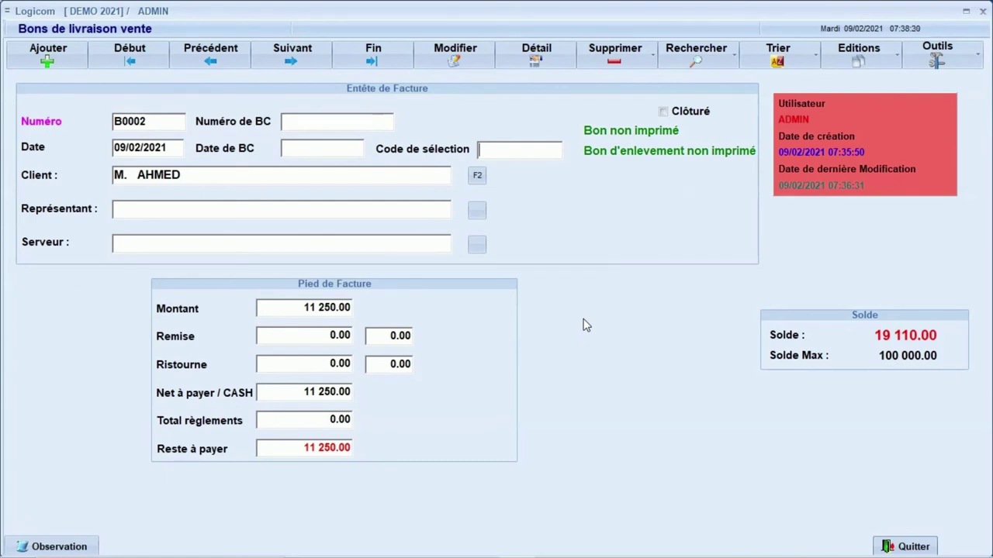
Start delivery note B0003 dated 09/02/2021 for the same client.
click(708, 330)
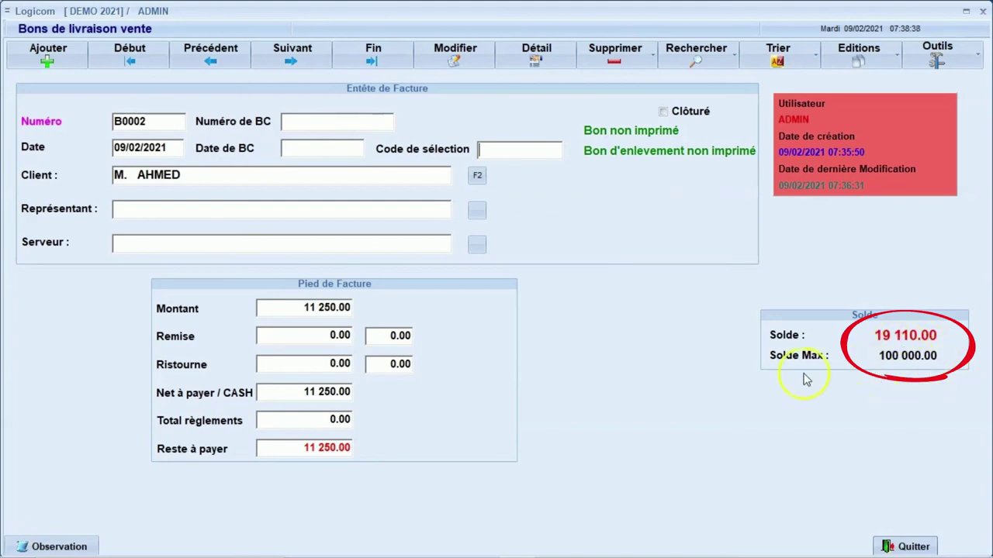
key(Insert)
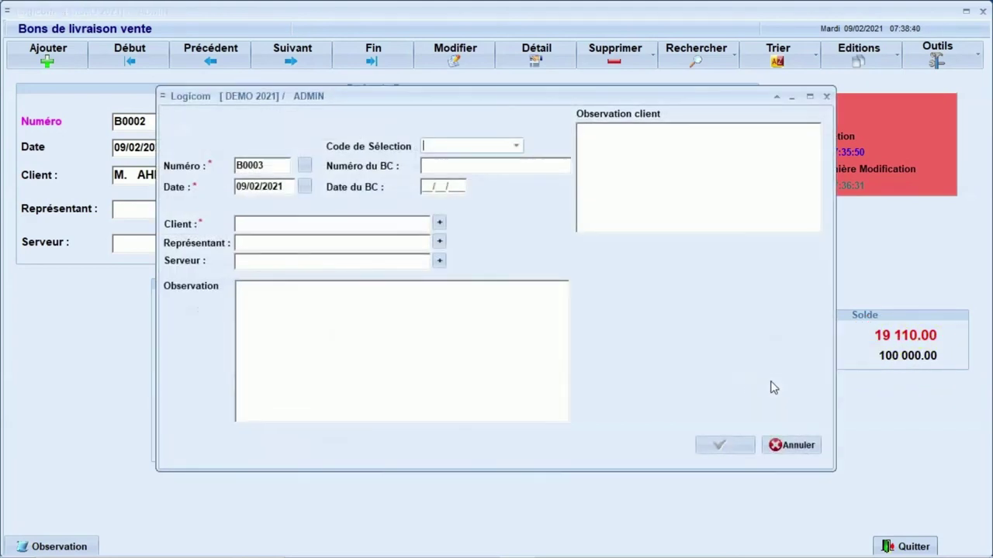
key(Tab)
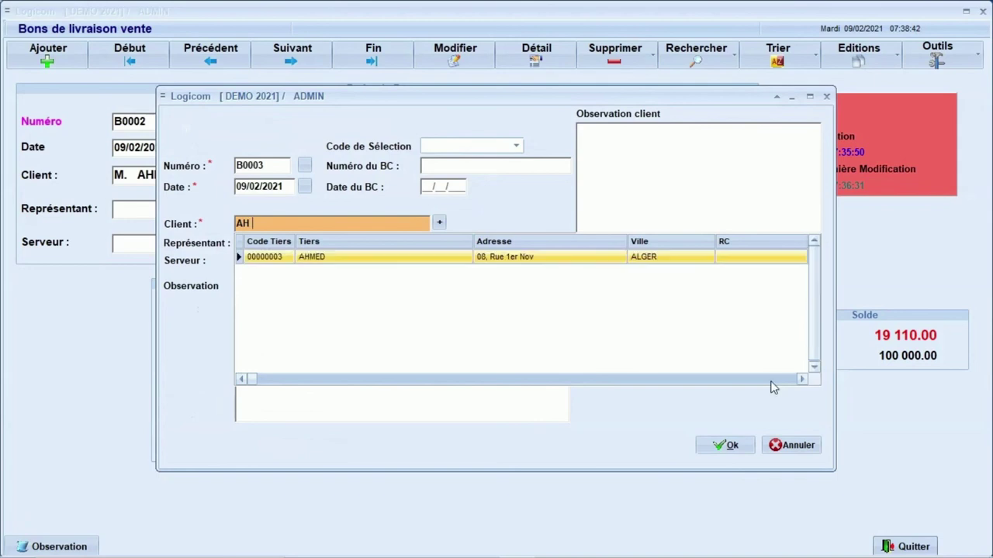
key(Return)
key(Return)
key(Return)
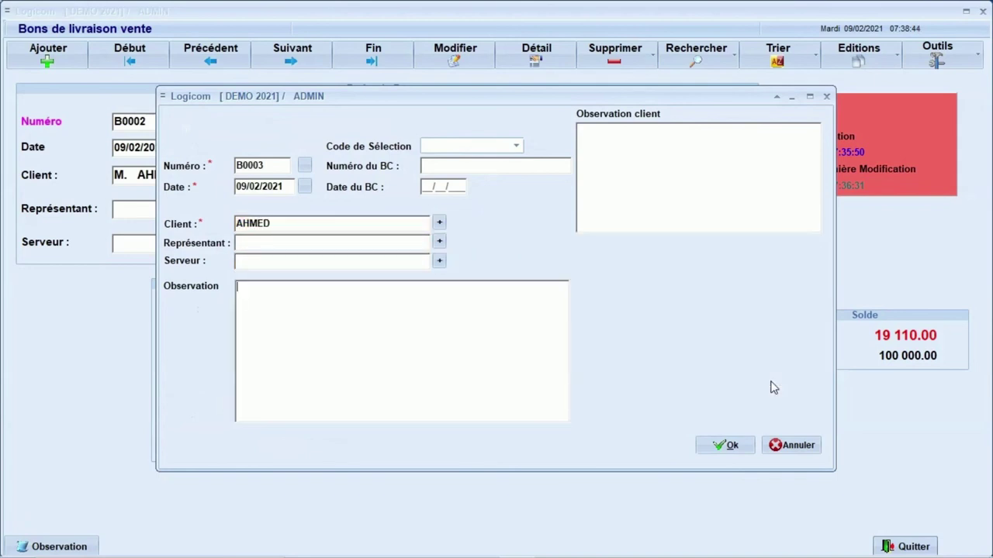
key(Return)
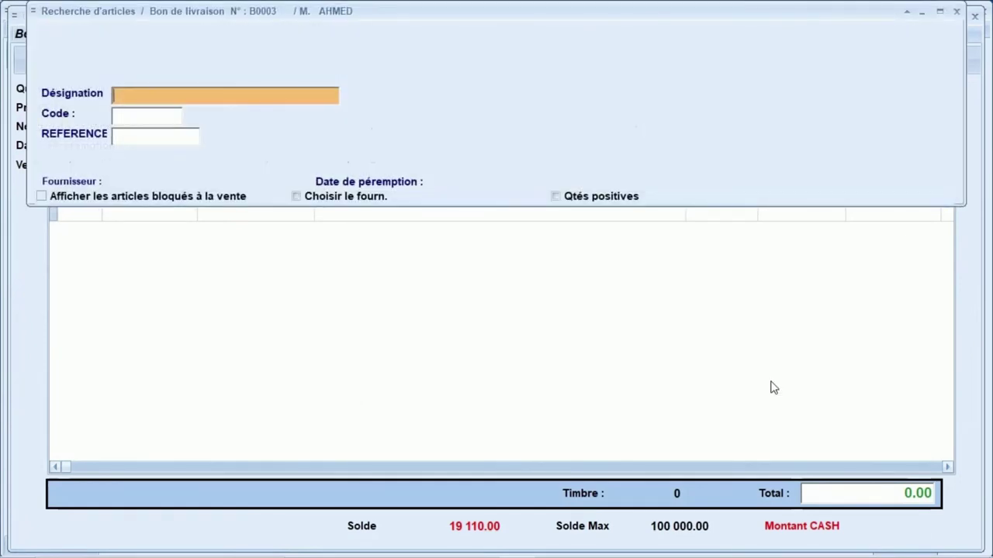
Add 250 ARTICLE Y at 390.00 to B0003, totalling 97 500.00.
text(ART)
key(Return)
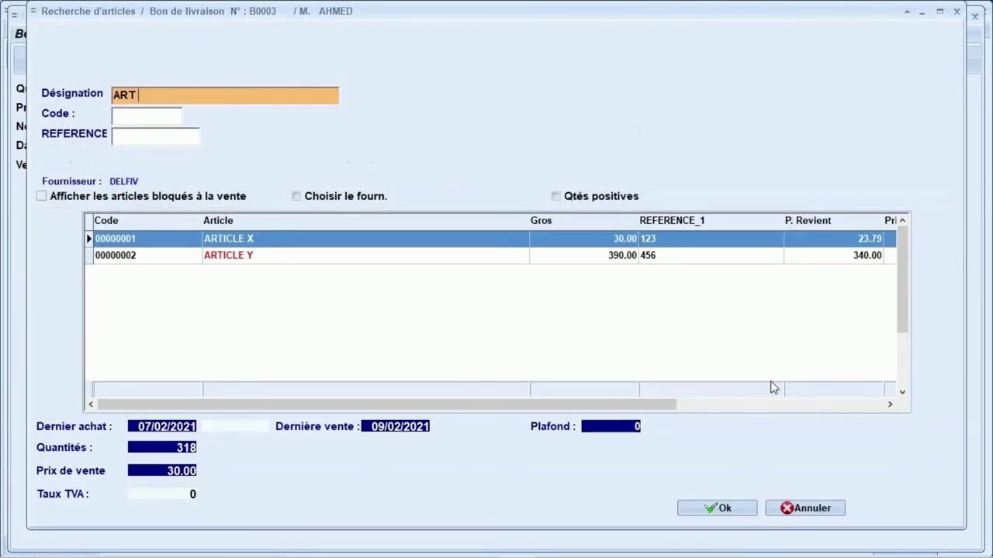
key(Down)
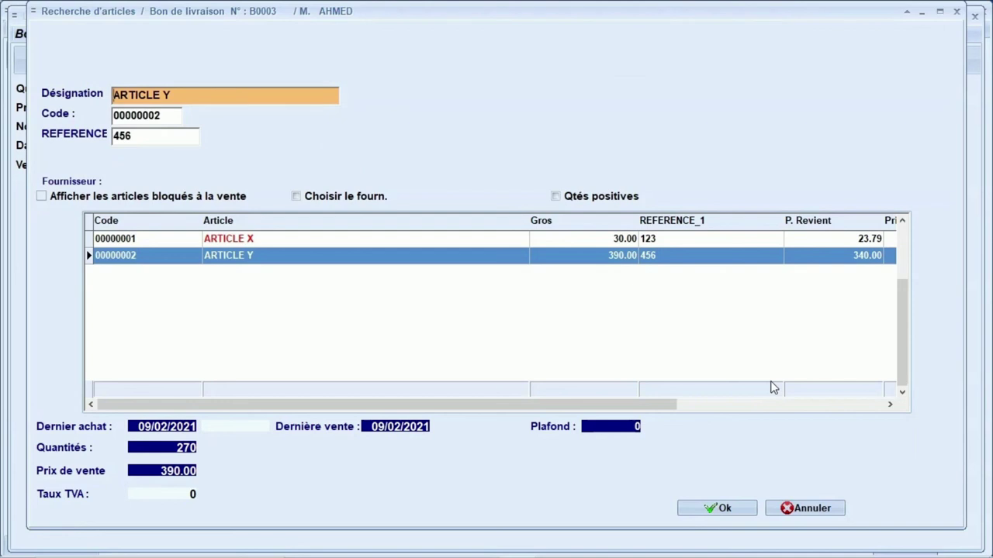
key(Return)
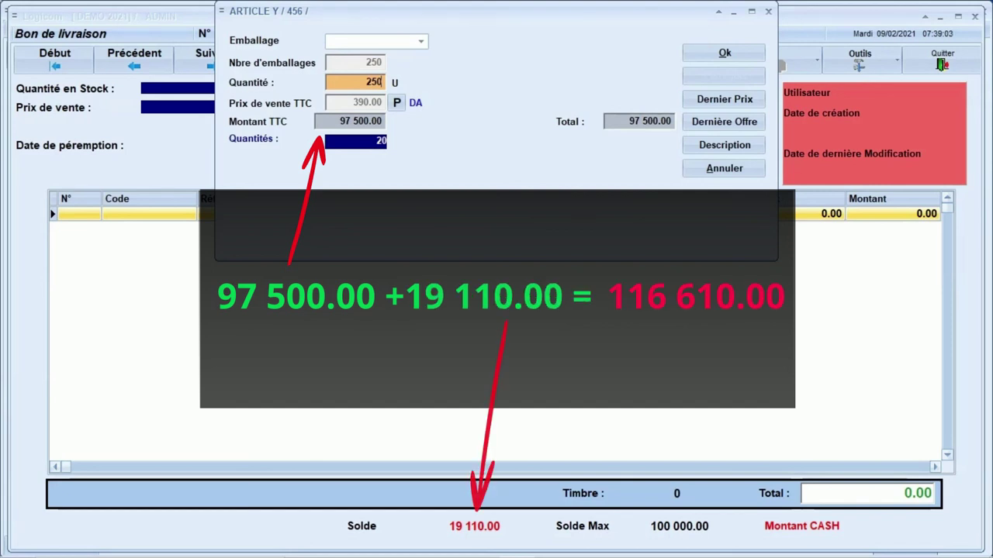
key(Return)
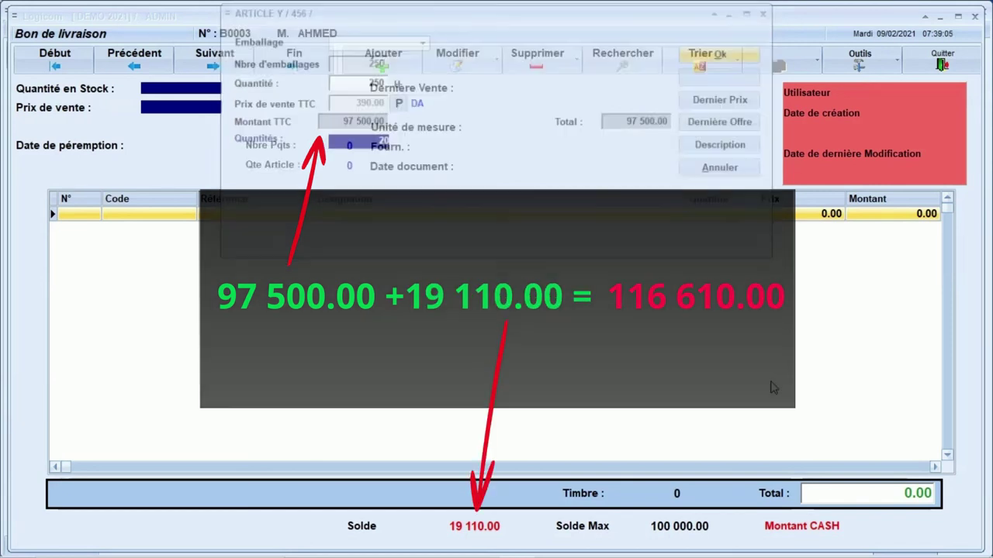
key(Escape)
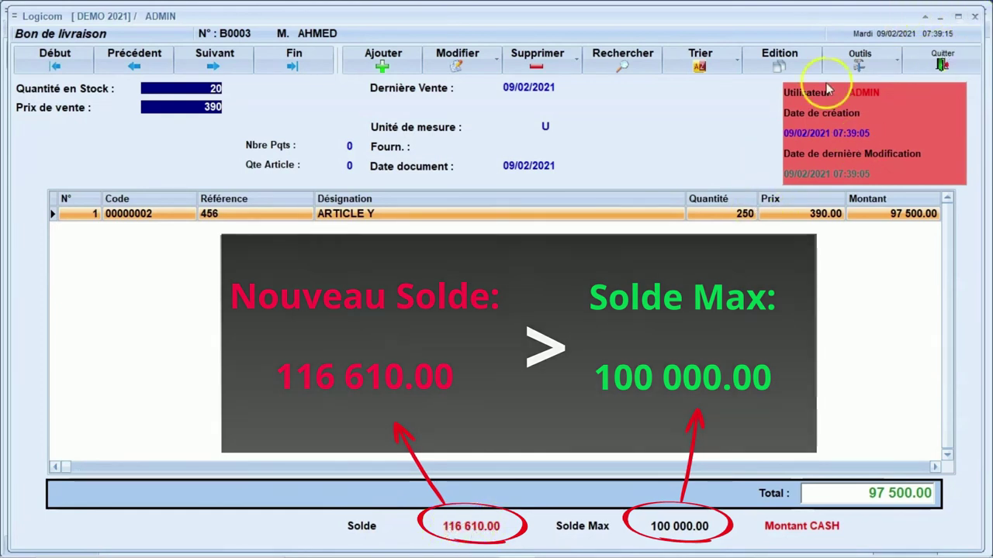
click(859, 58)
click(777, 60)
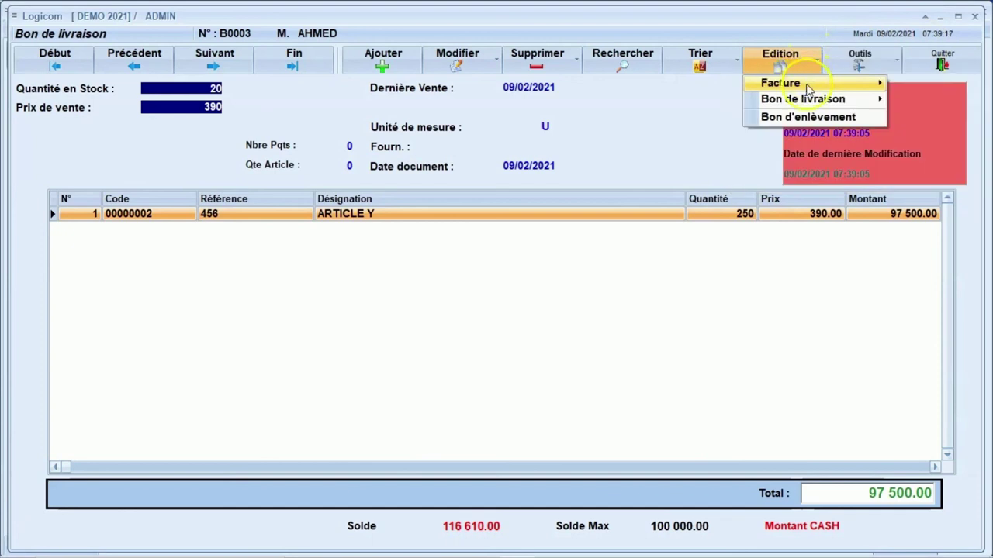
mouse_move(806, 101)
mouse_move(713, 103)
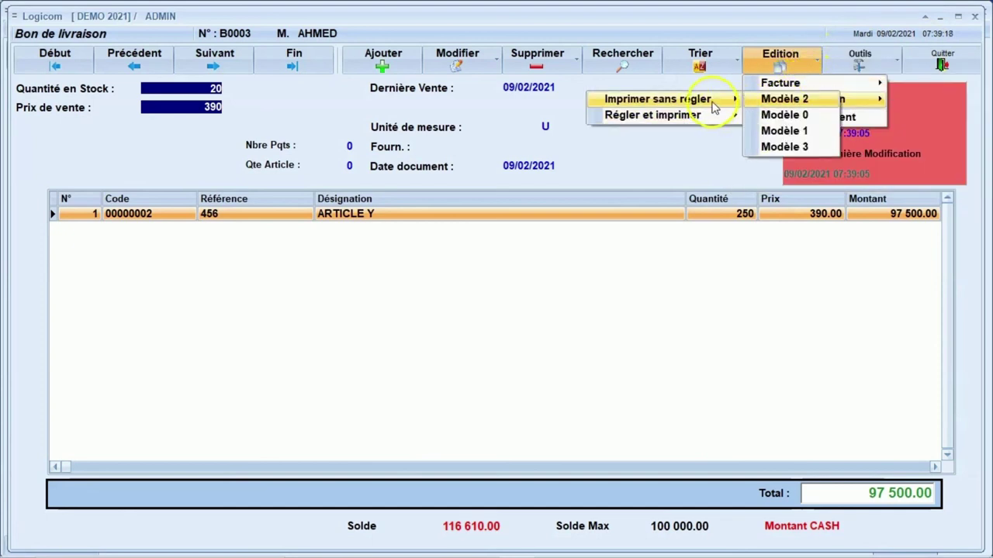
click(783, 100)
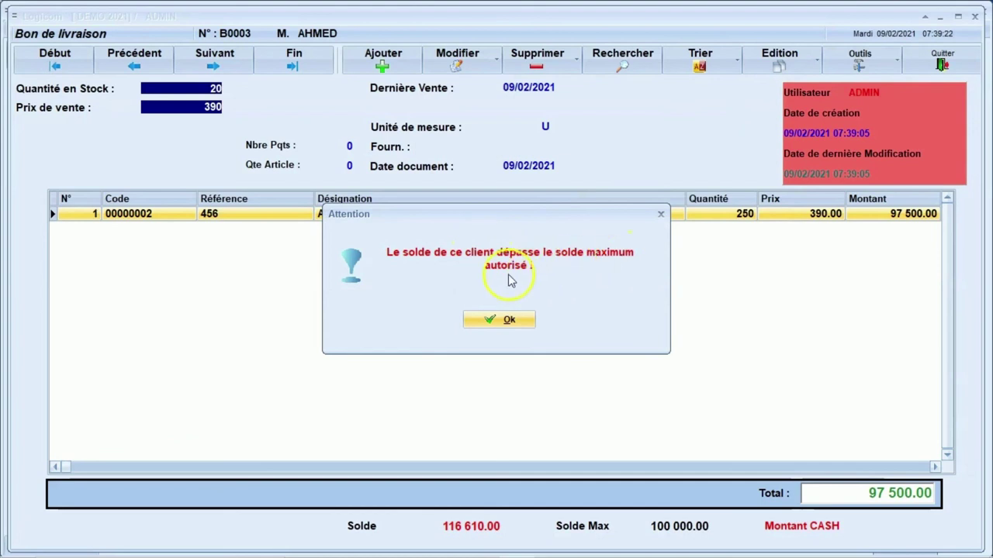
click(498, 318)
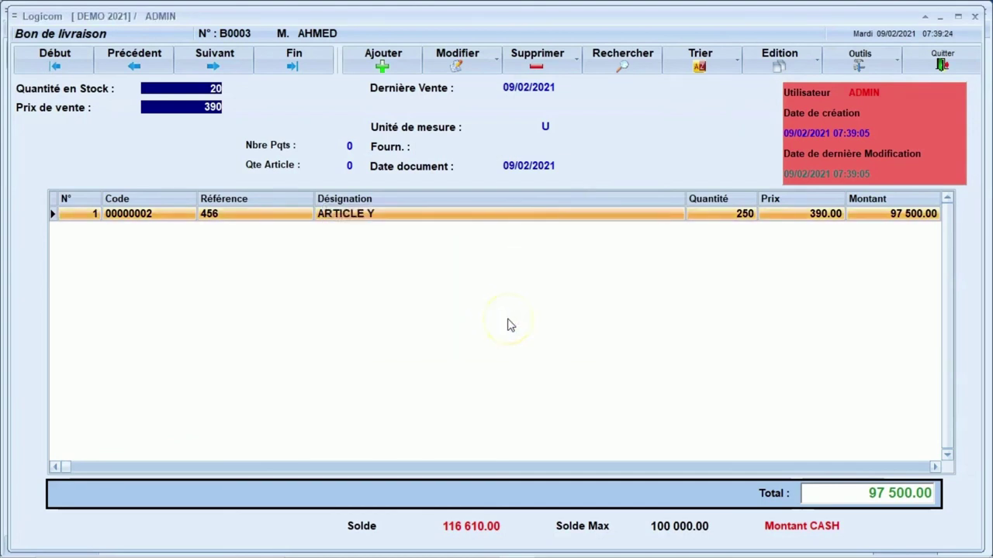